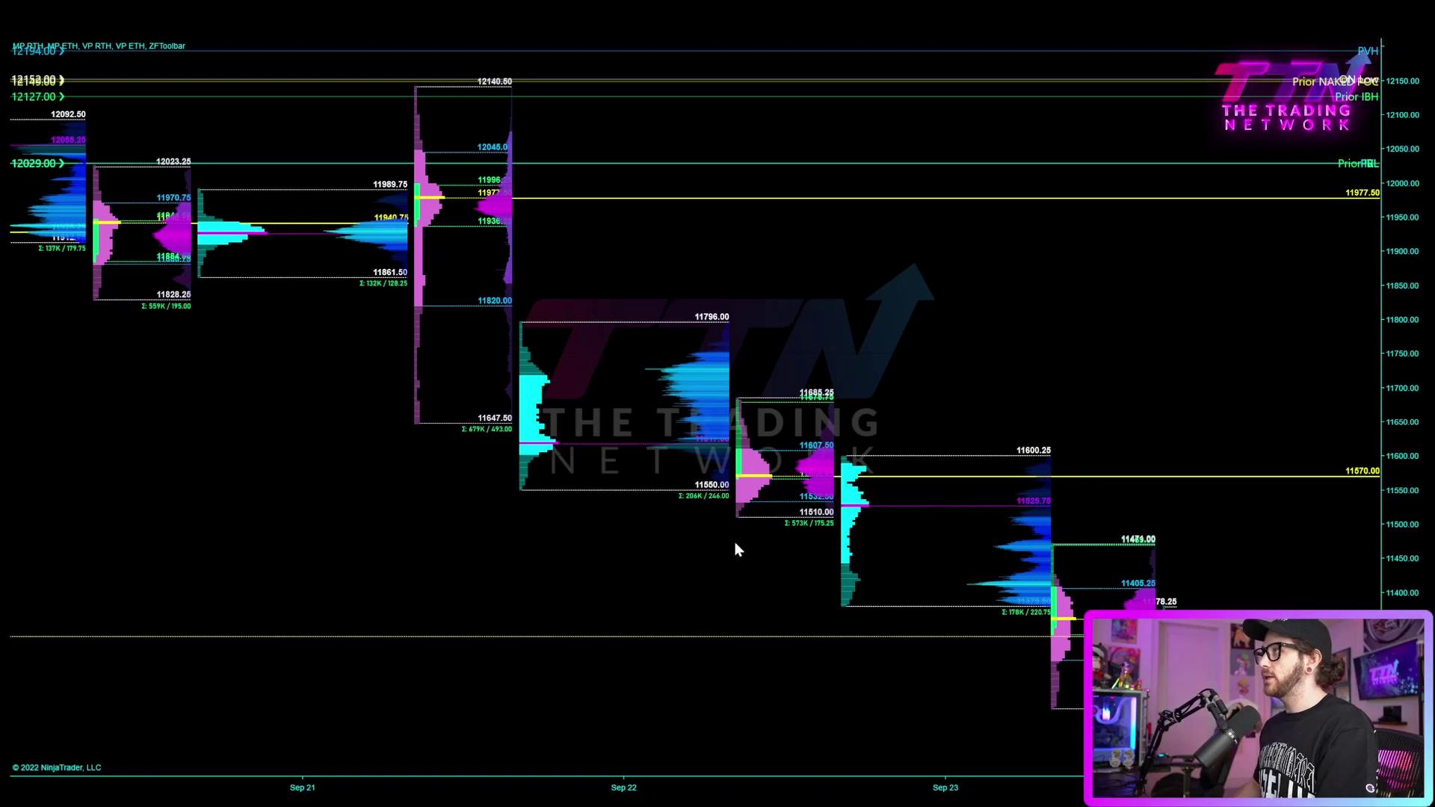
Examine the daily market and volume profiles from Sep 20 through Sep 25 at a closer scale.
left_click_drag(743, 583, 709, 580)
scroll(693, 564, "down", 2)
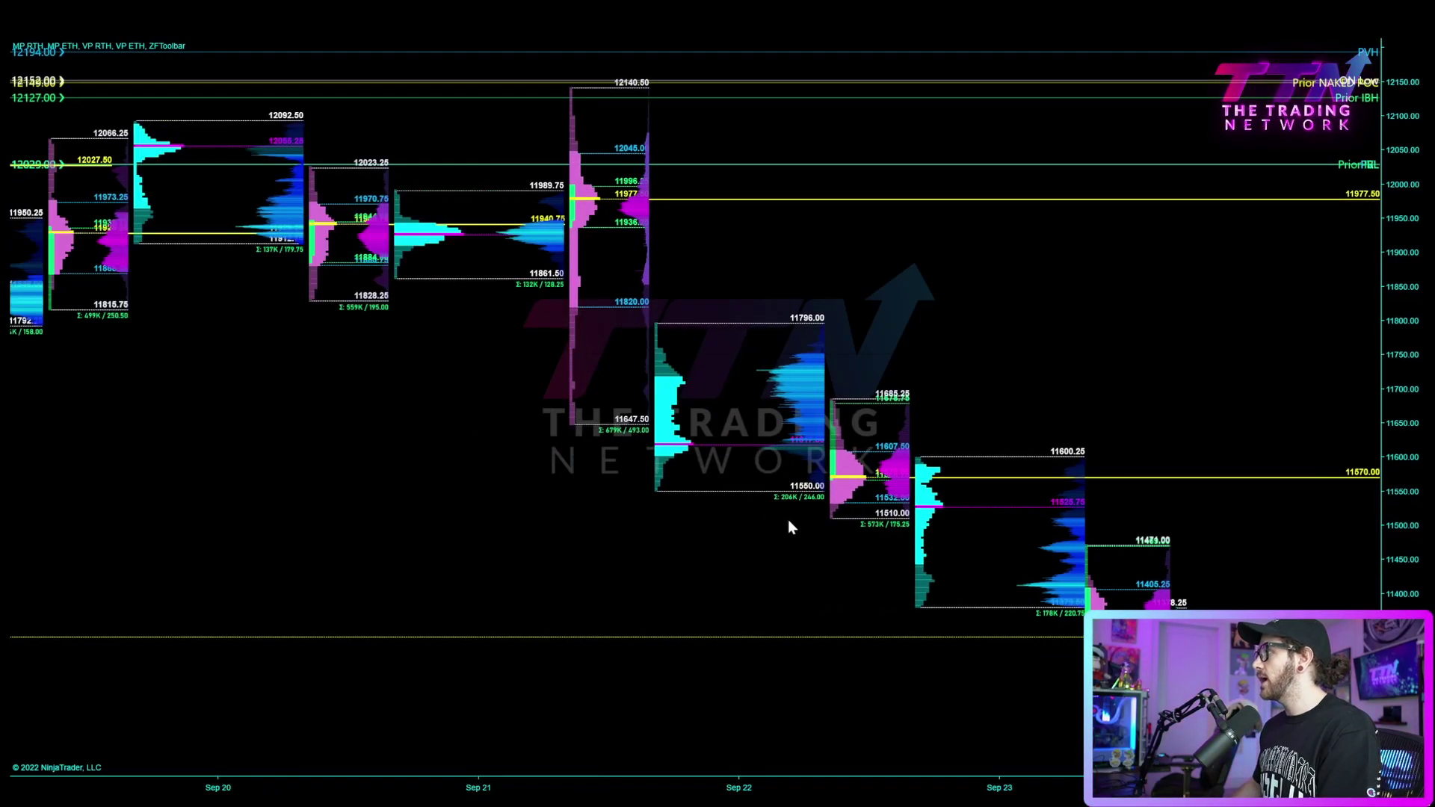
scroll(1159, 506, "up", 1)
left_click_drag(1402, 540, 1401, 486)
left_click_drag(1245, 595, 1261, 547)
scroll(1260, 488, "up", 3)
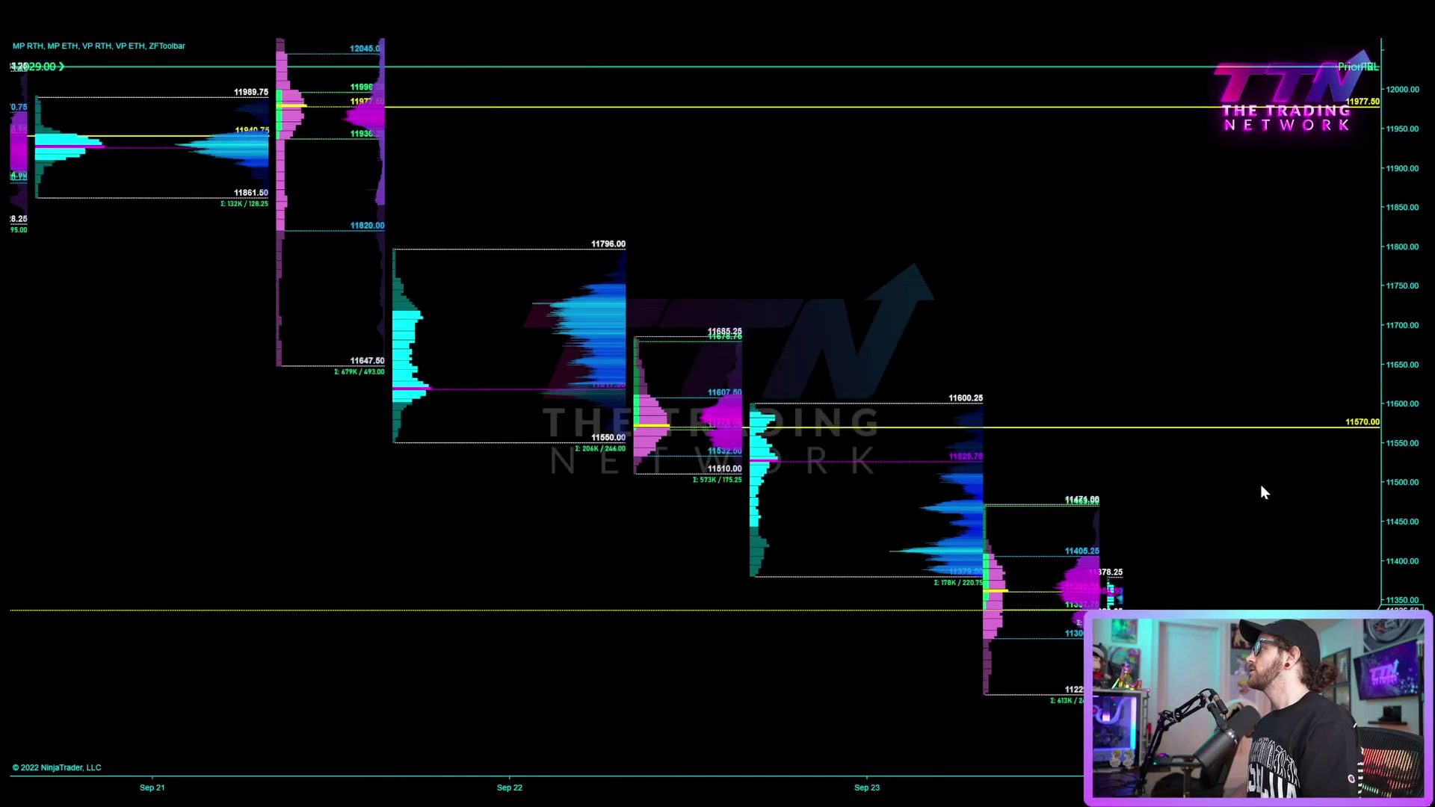
left_click_drag(1398, 583, 1398, 527)
left_click_drag(1083, 687, 1092, 552)
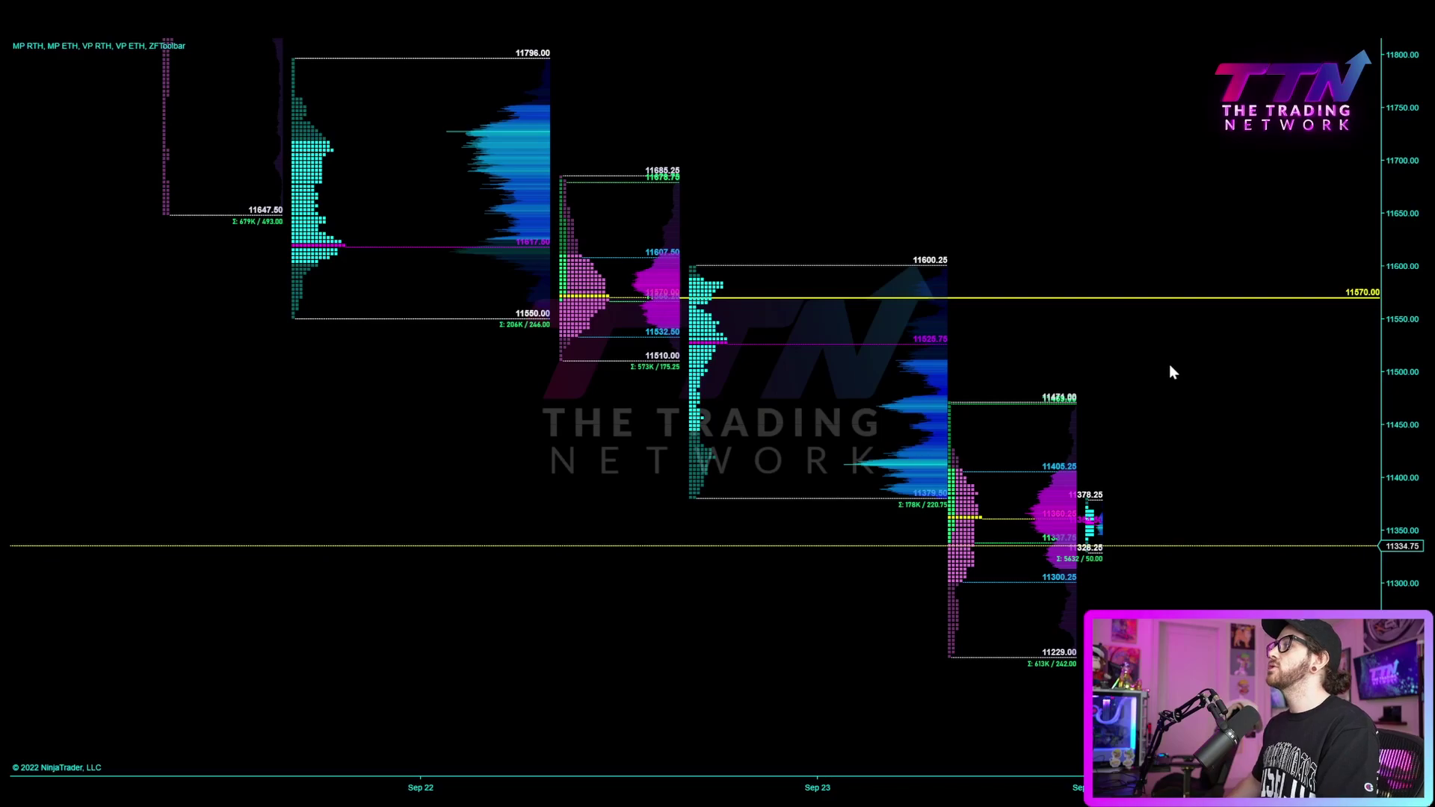
left_click_drag(1198, 448, 1169, 458)
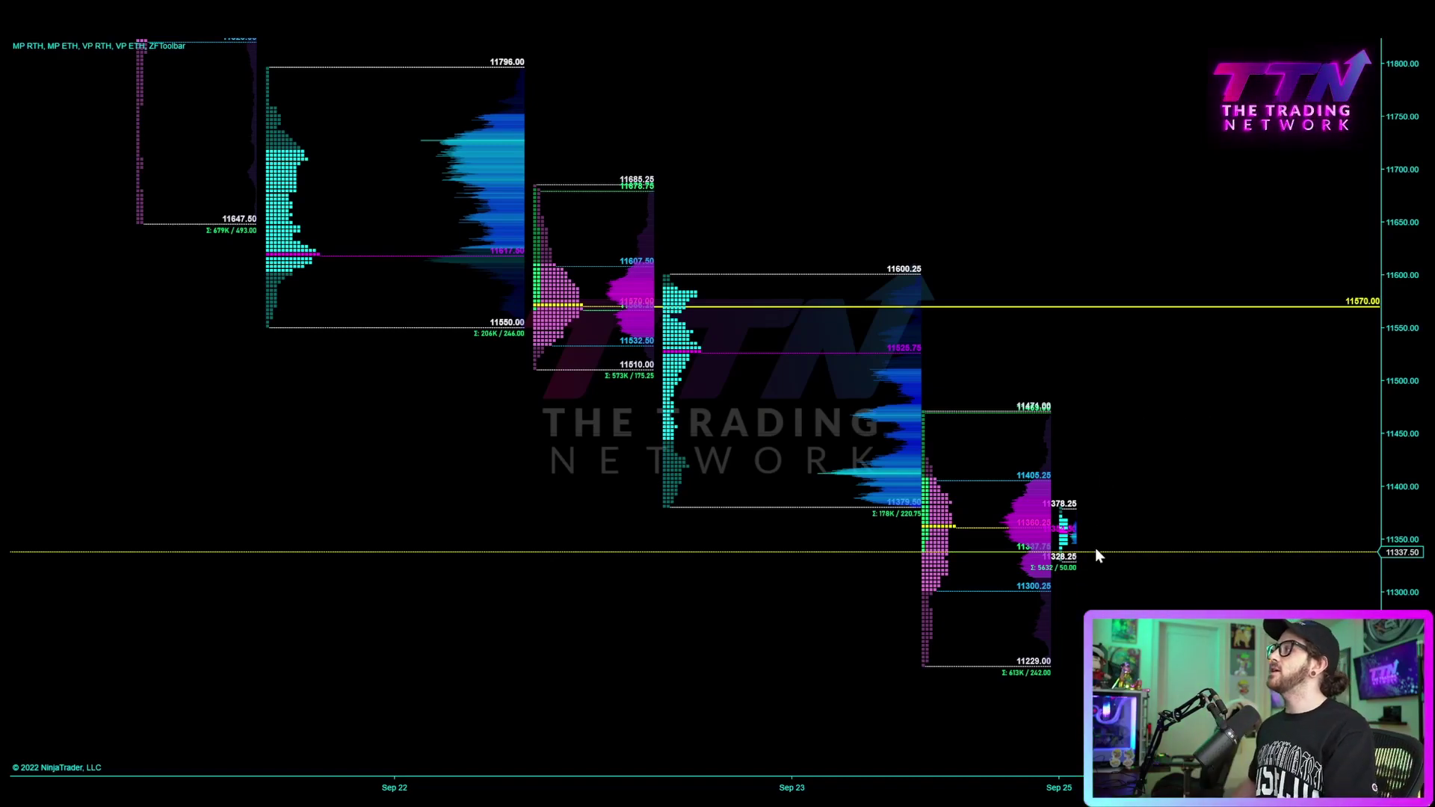
Draw red arrows pointing at the 11405.25 and 11471.00 levels of the Sep 23 session profile.
left_click(1031, 464)
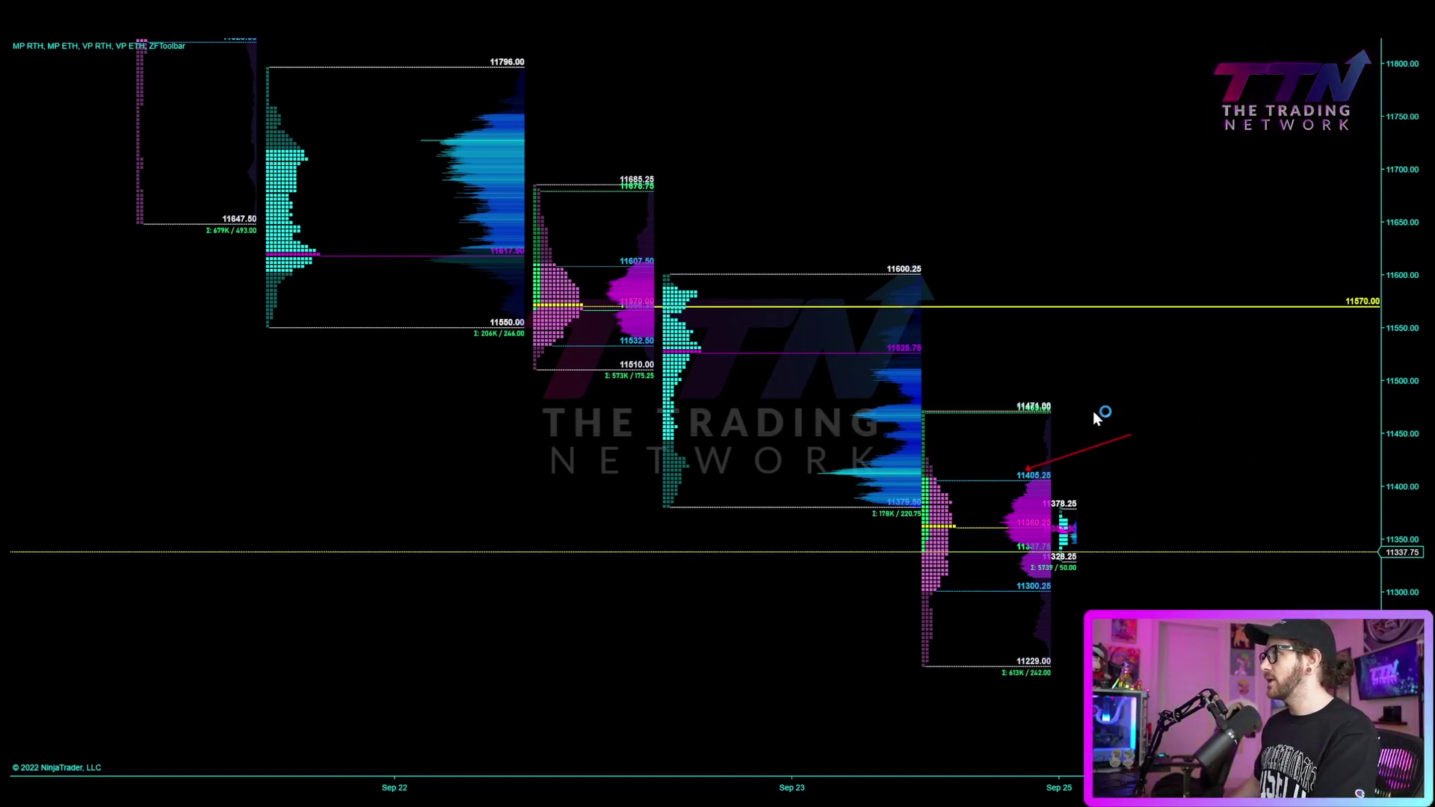
key("ctrl+F2")
left_click(977, 369)
left_click(970, 408)
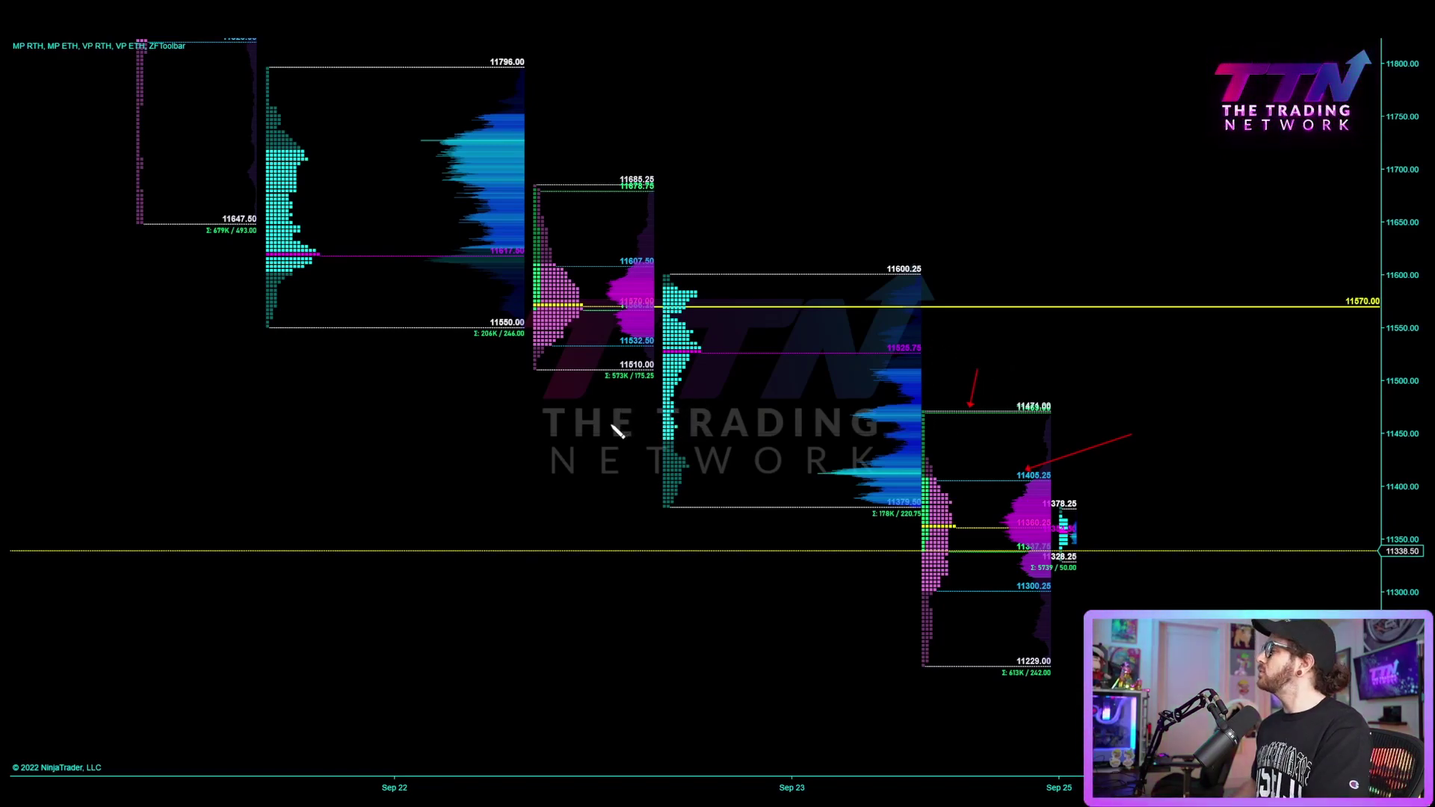
Mark the Sep 22 session's 11532.50 level, the following overnight point of control and the 11570.00 line with red arrows.
left_click_drag(586, 325, 582, 345)
left_click_drag(1088, 226, 1103, 284)
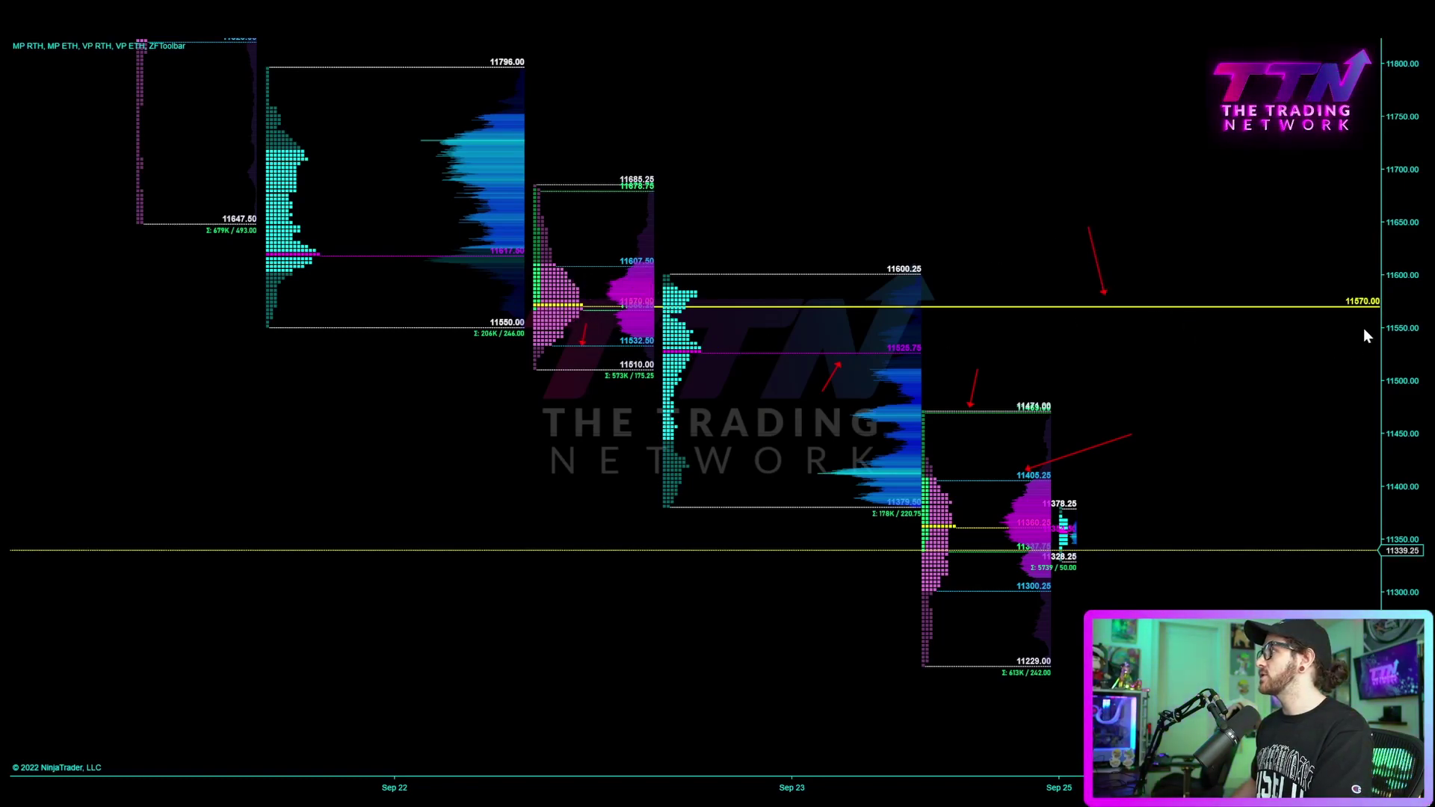
middle_click(1320, 369)
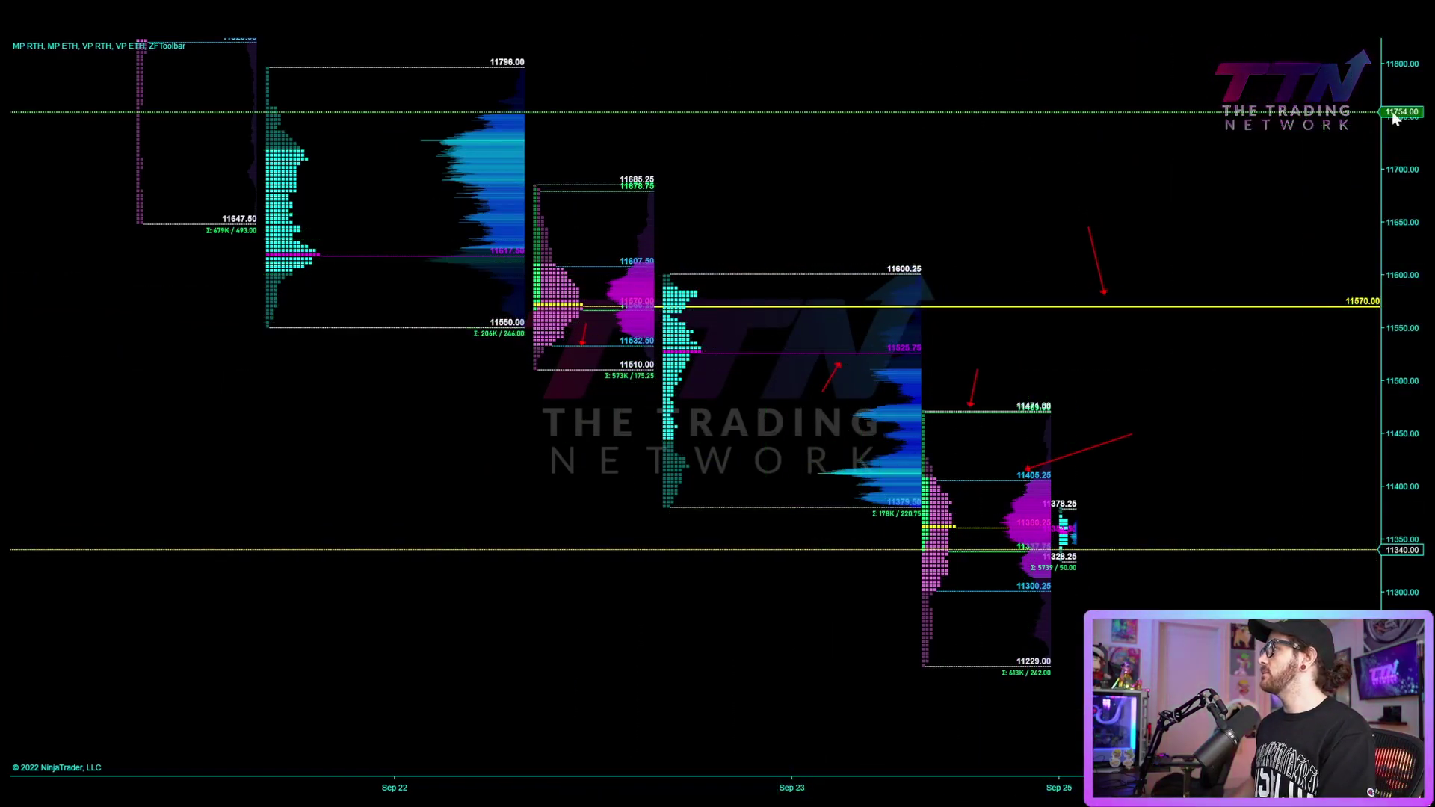
Draw a red arrow pointing at the Sep 23 session low of 11229.00.
left_click_drag(1379, 111, 1380, 236)
scroll(1099, 558, "down", 2)
scroll(1178, 567, "up", 2)
left_click_drag(1380, 526, 1047, 481)
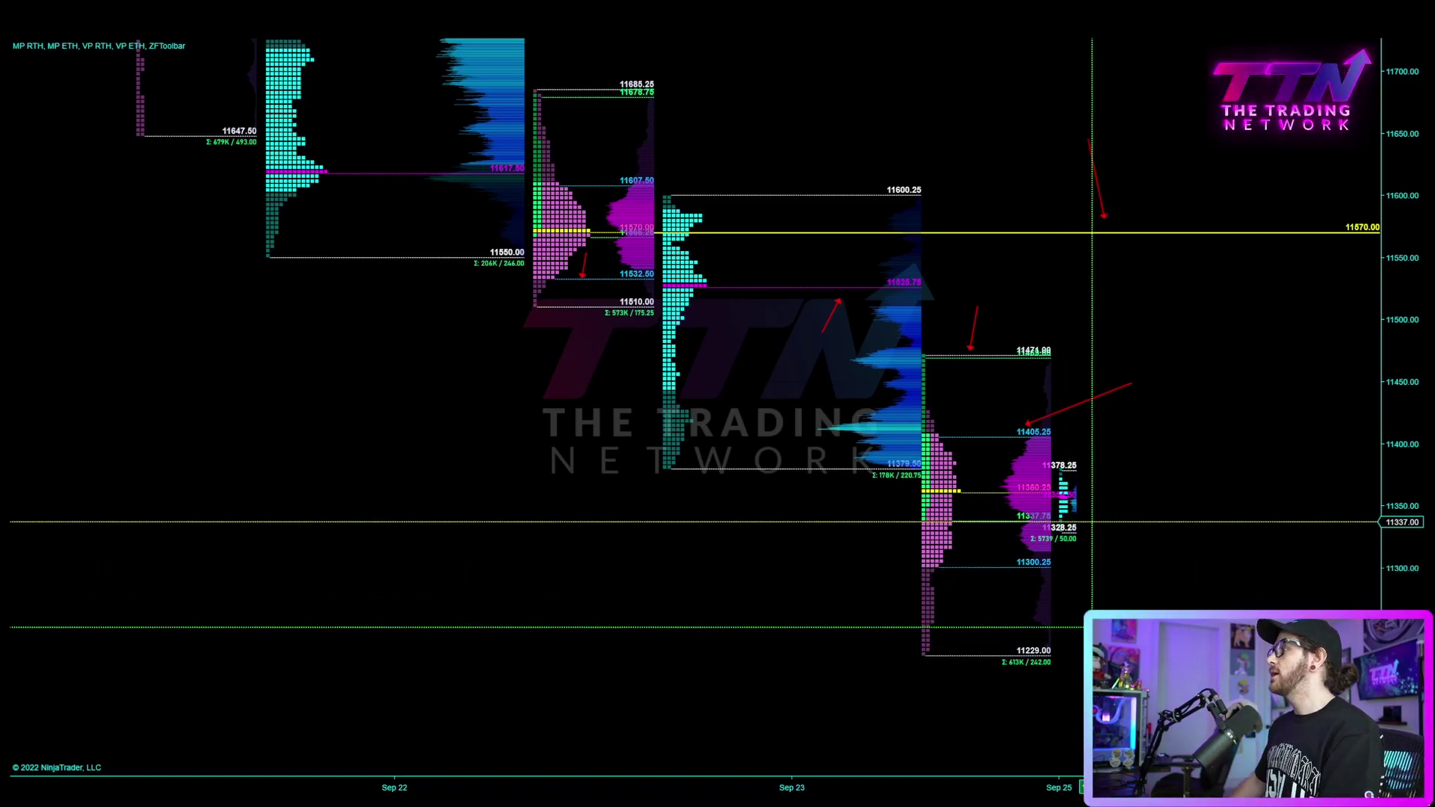
left_click(1121, 615)
left_click(1058, 649)
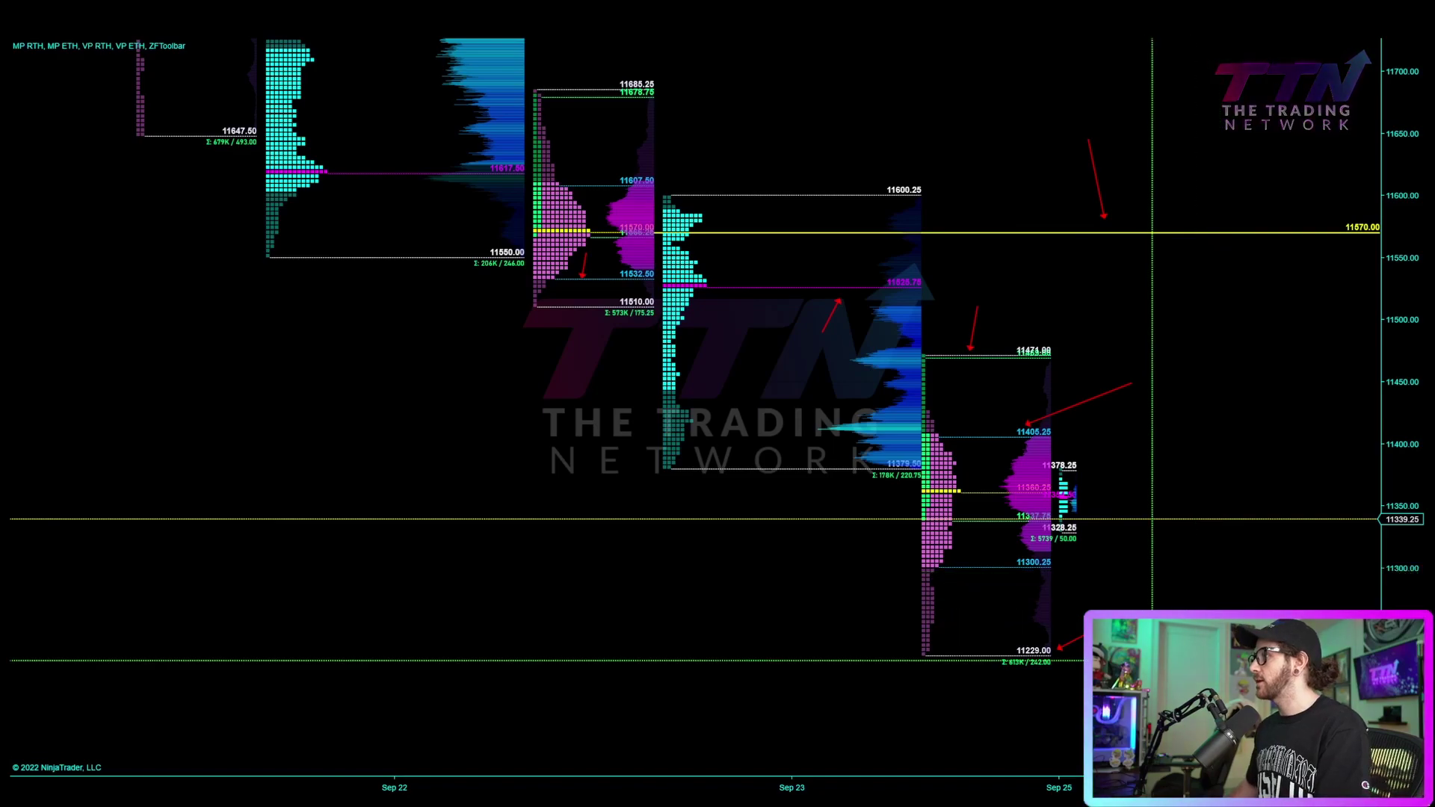
Switch to the weekly composite profile chart and mark the mid-June profile's 11255.00 and 11145.00 levels with red arrows.
key("ctrl+Down")
key("ctrl+Down")
key("ctrl+Down")
key("ctrl+Down")
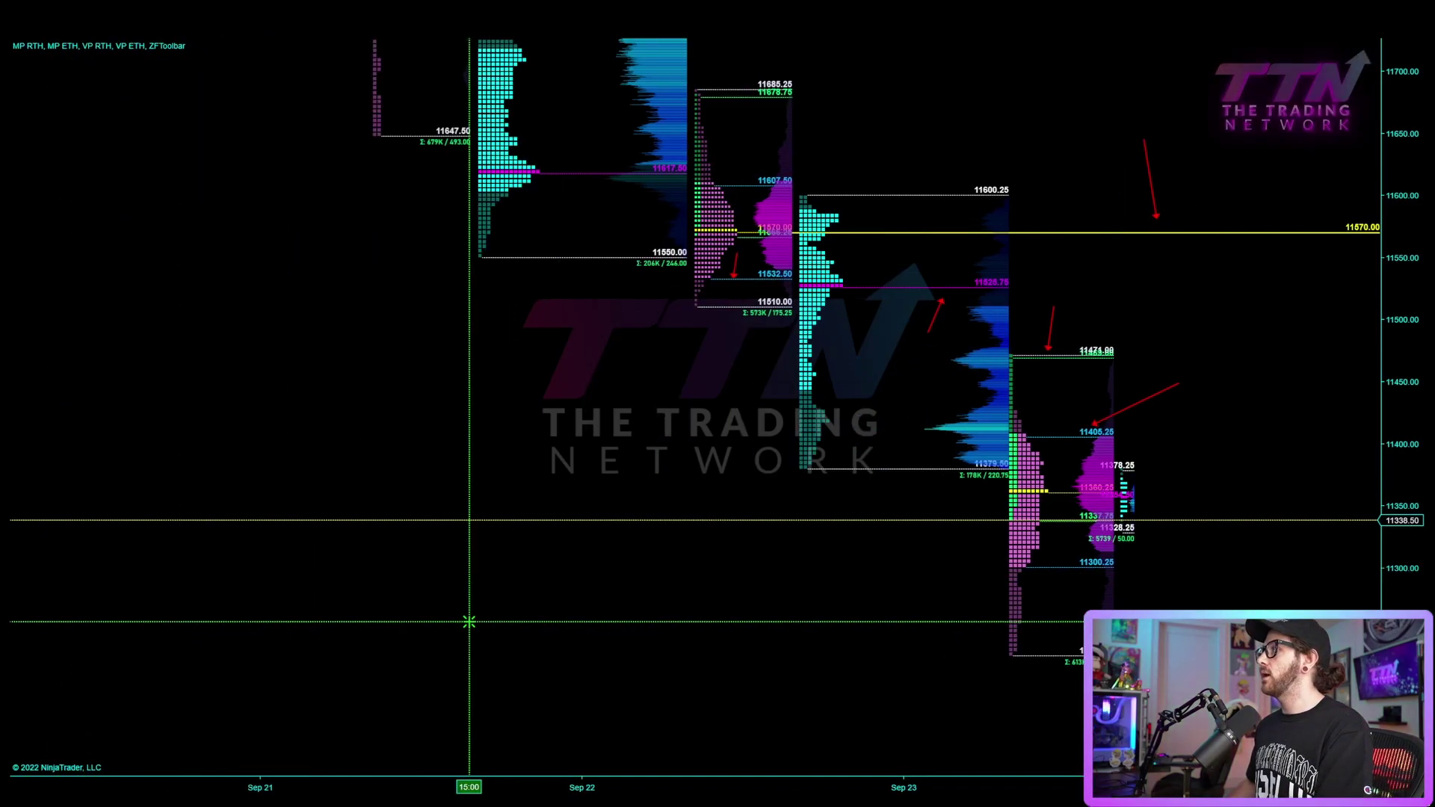
left_click_drag(1395, 133, 1375, 389)
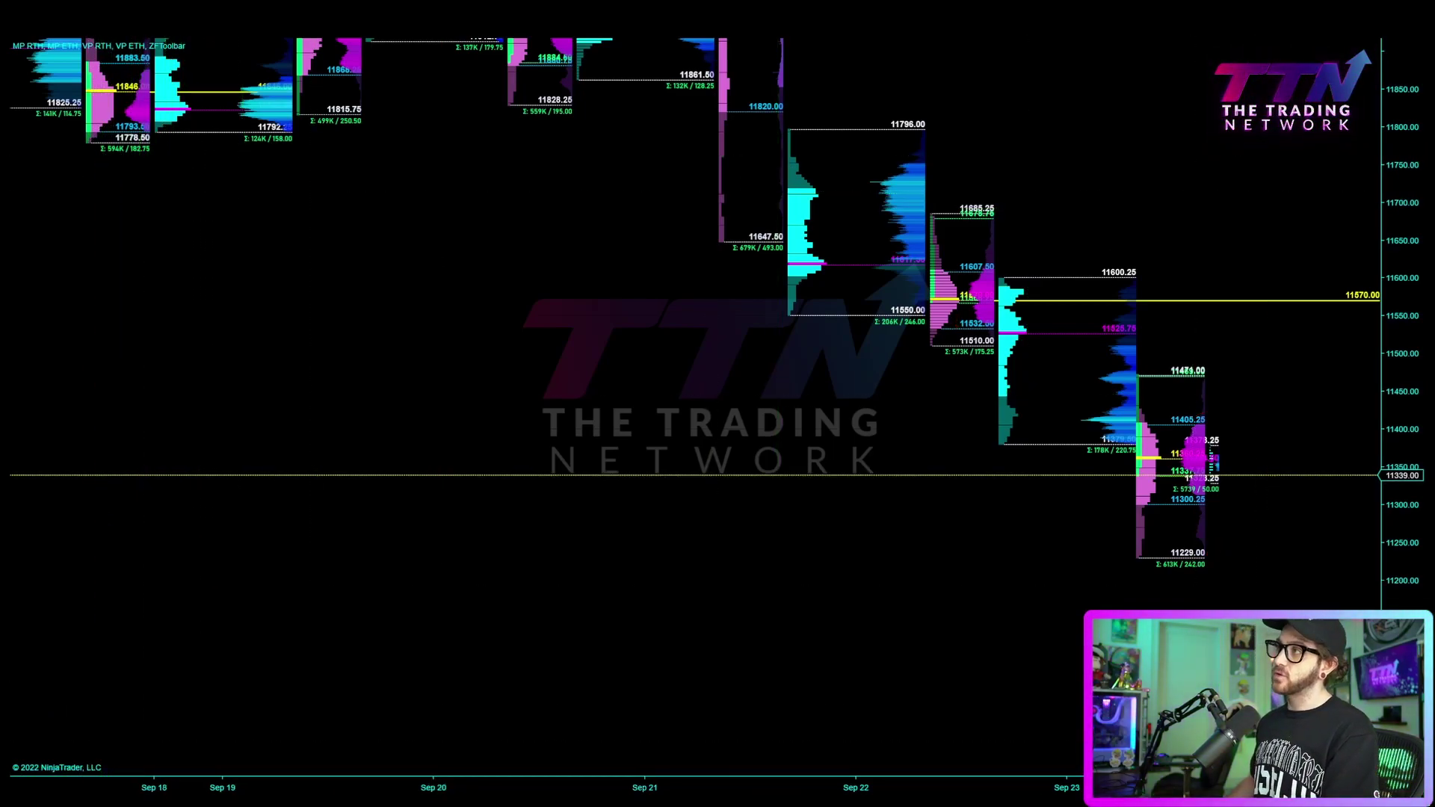
left_click(100, 801)
scroll(807, 627, "down", 2)
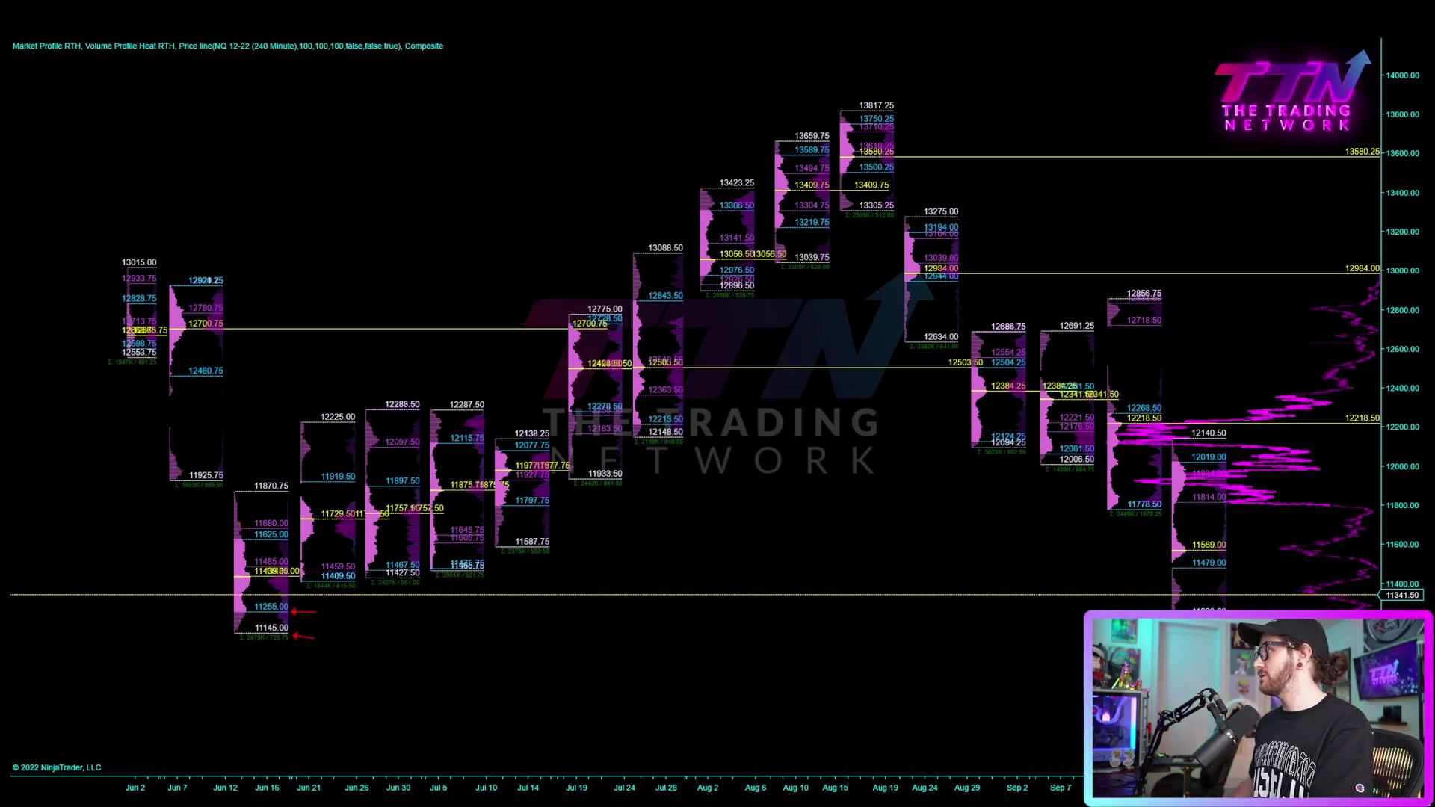
Revisit the daily profile chart, return to the weekly one and mark the low of the Sep 19 week with an arrow.
key("alt+Tab")
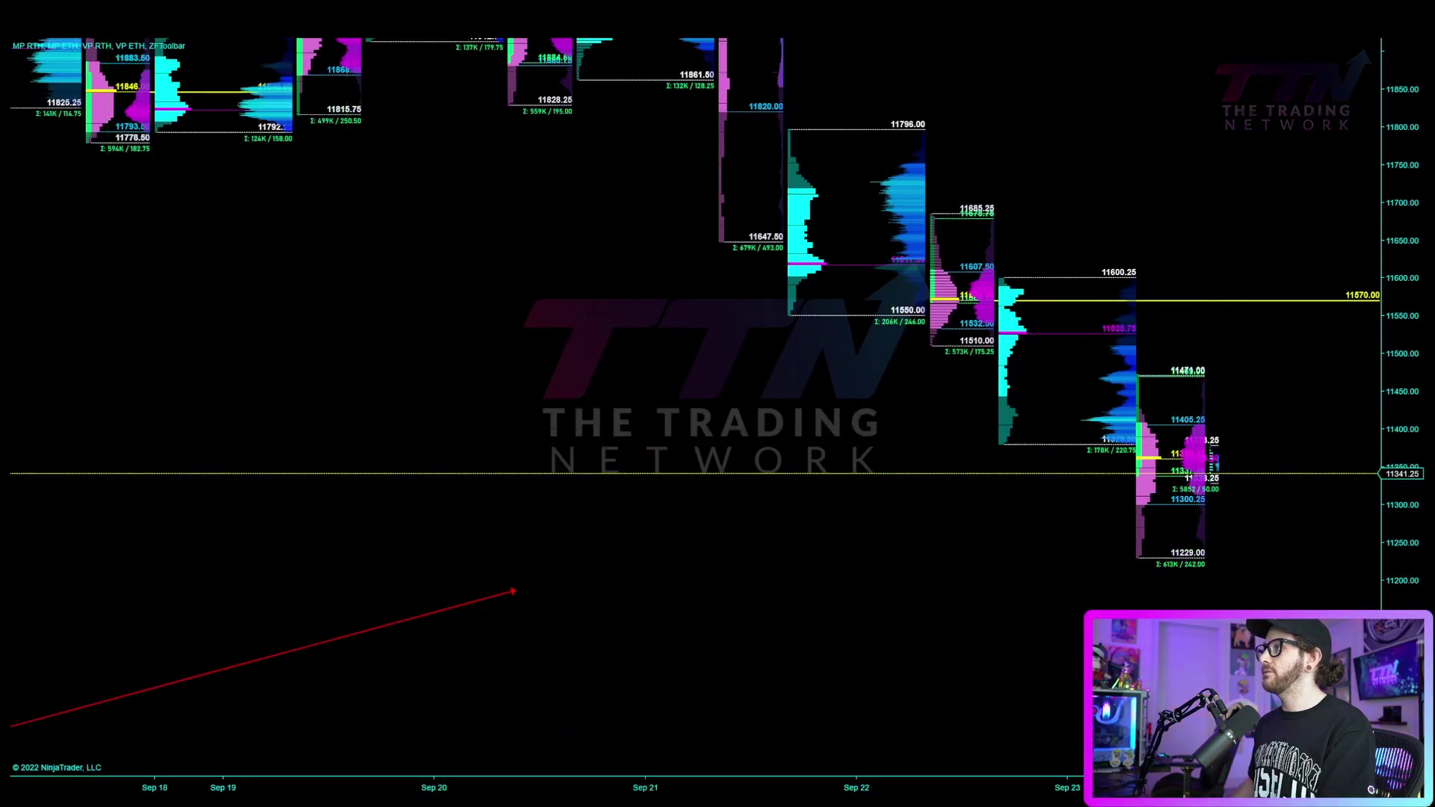
key("ctrl+Tab")
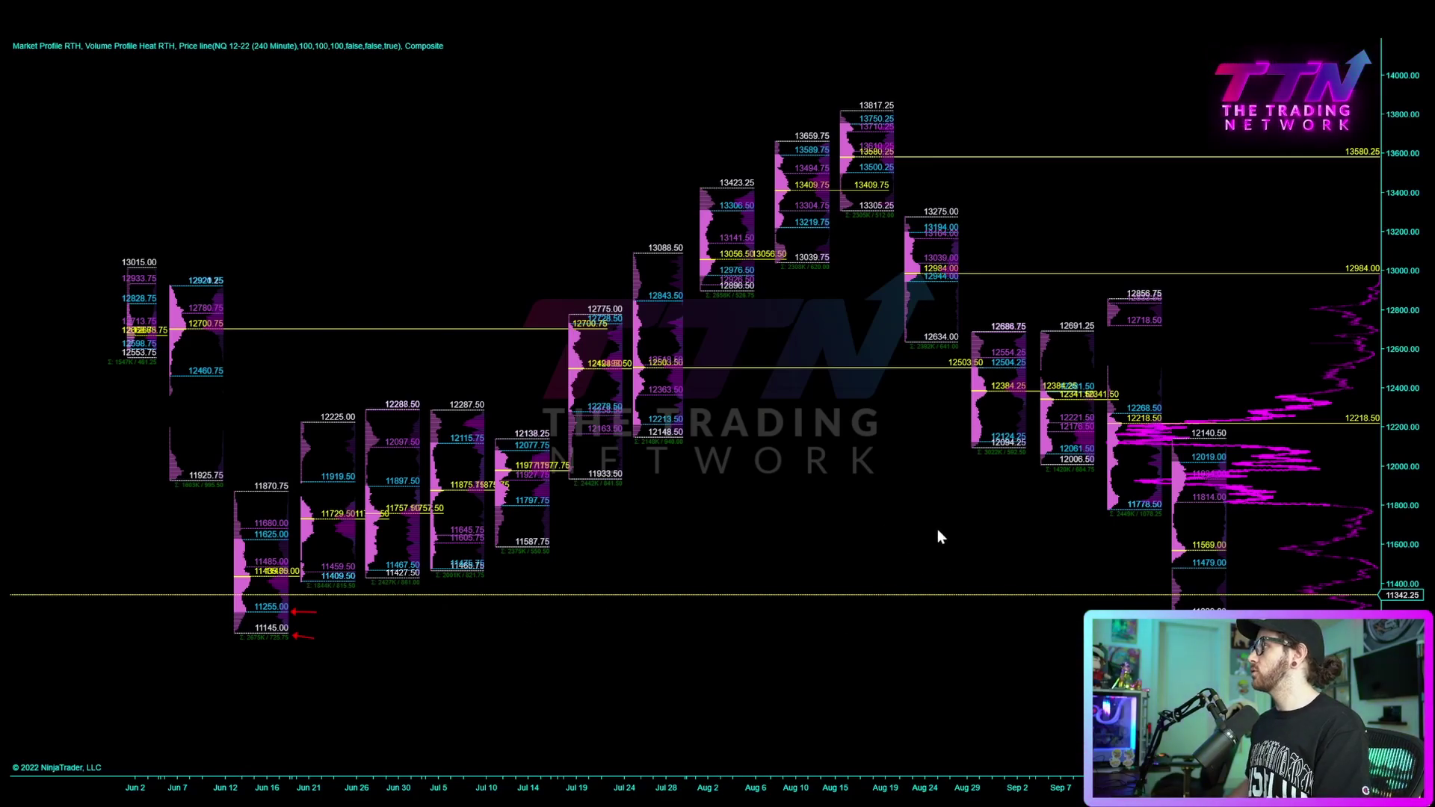
left_click_drag(1211, 787, 1129, 788)
left_click_drag(1388, 598, 1388, 493)
left_click_drag(1226, 702, 1197, 634)
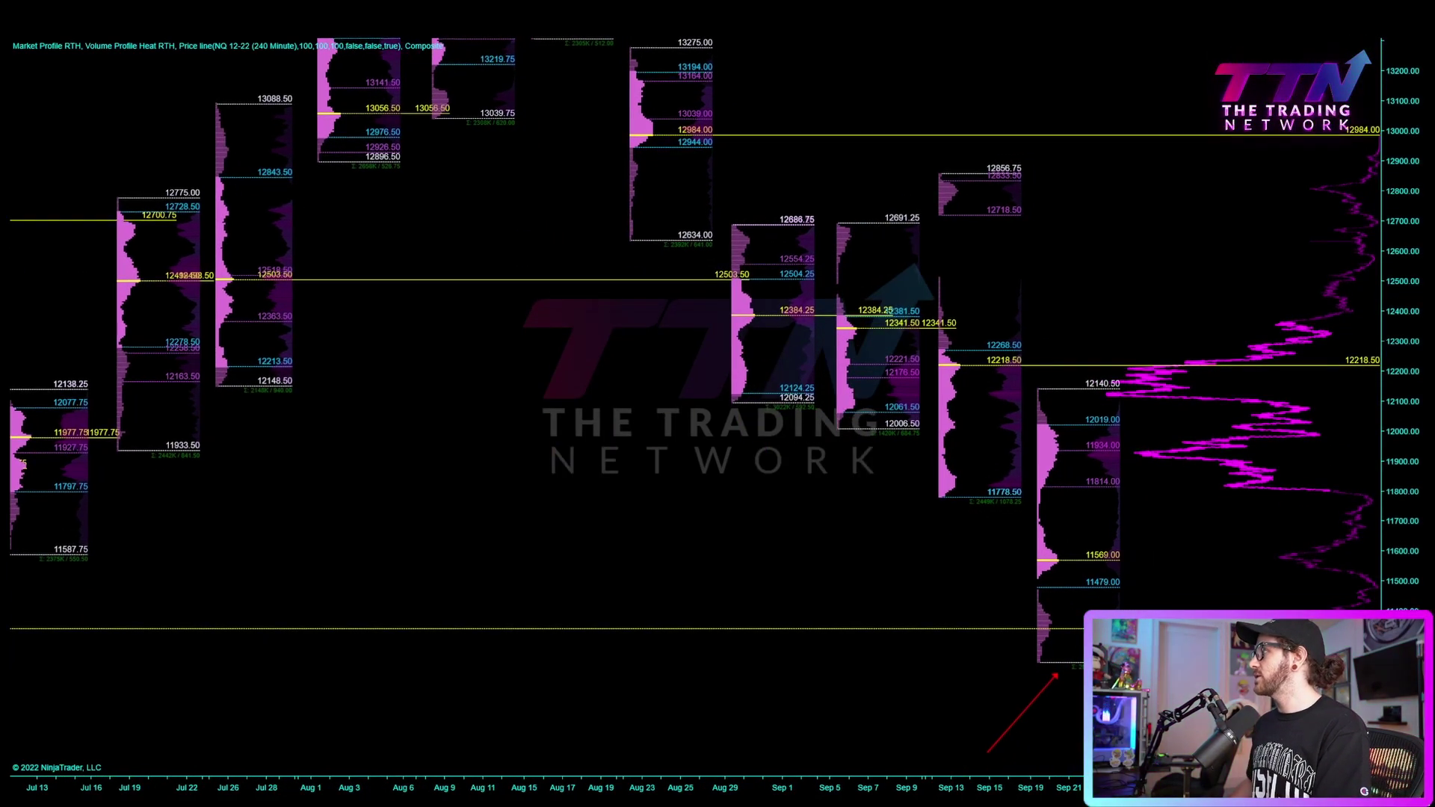
Draw red arrows at the composite volume profile's valley near 11479 and its peak near 11569.
left_click_drag(1262, 592, 1312, 576)
left_click(1314, 584)
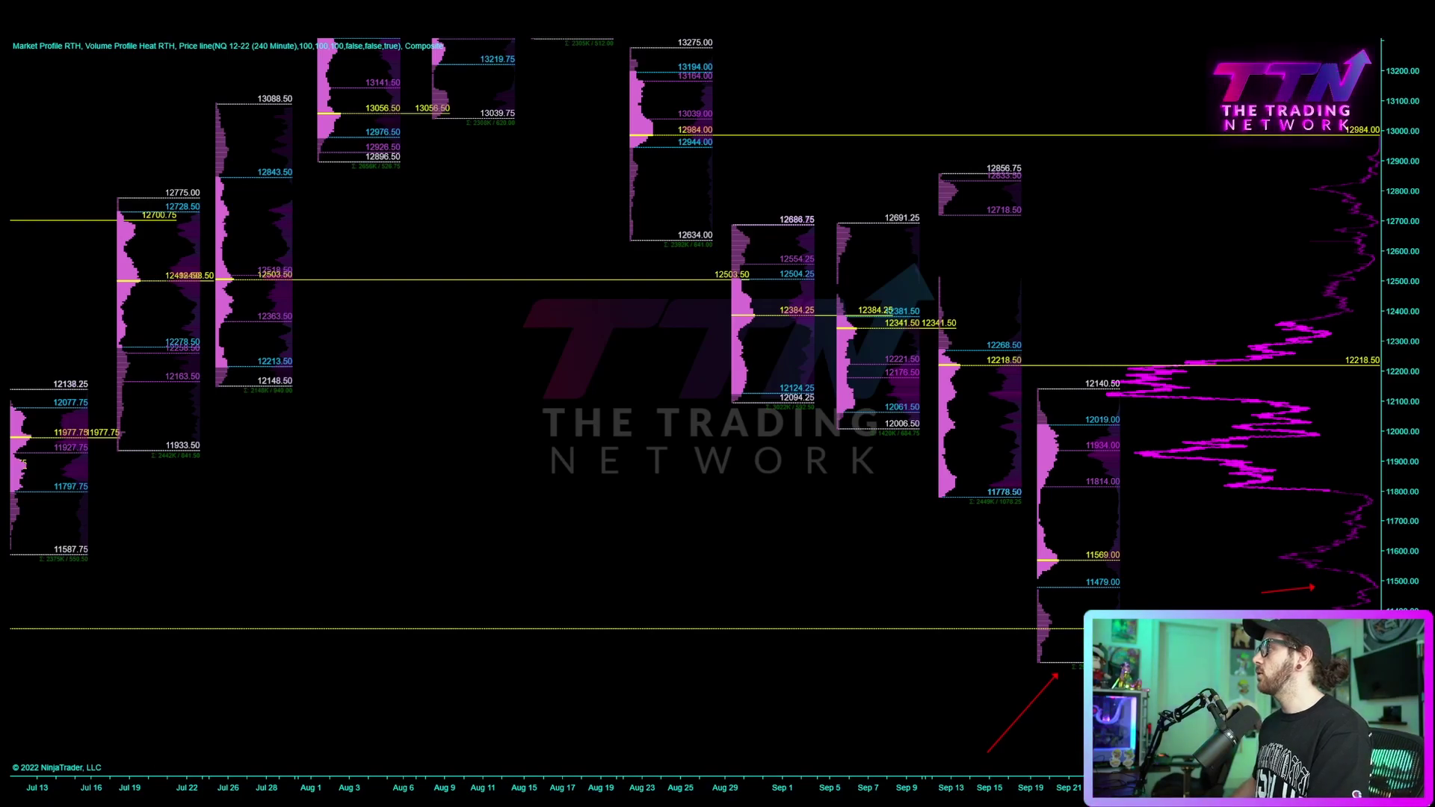
left_click(1188, 528)
left_click(1271, 558)
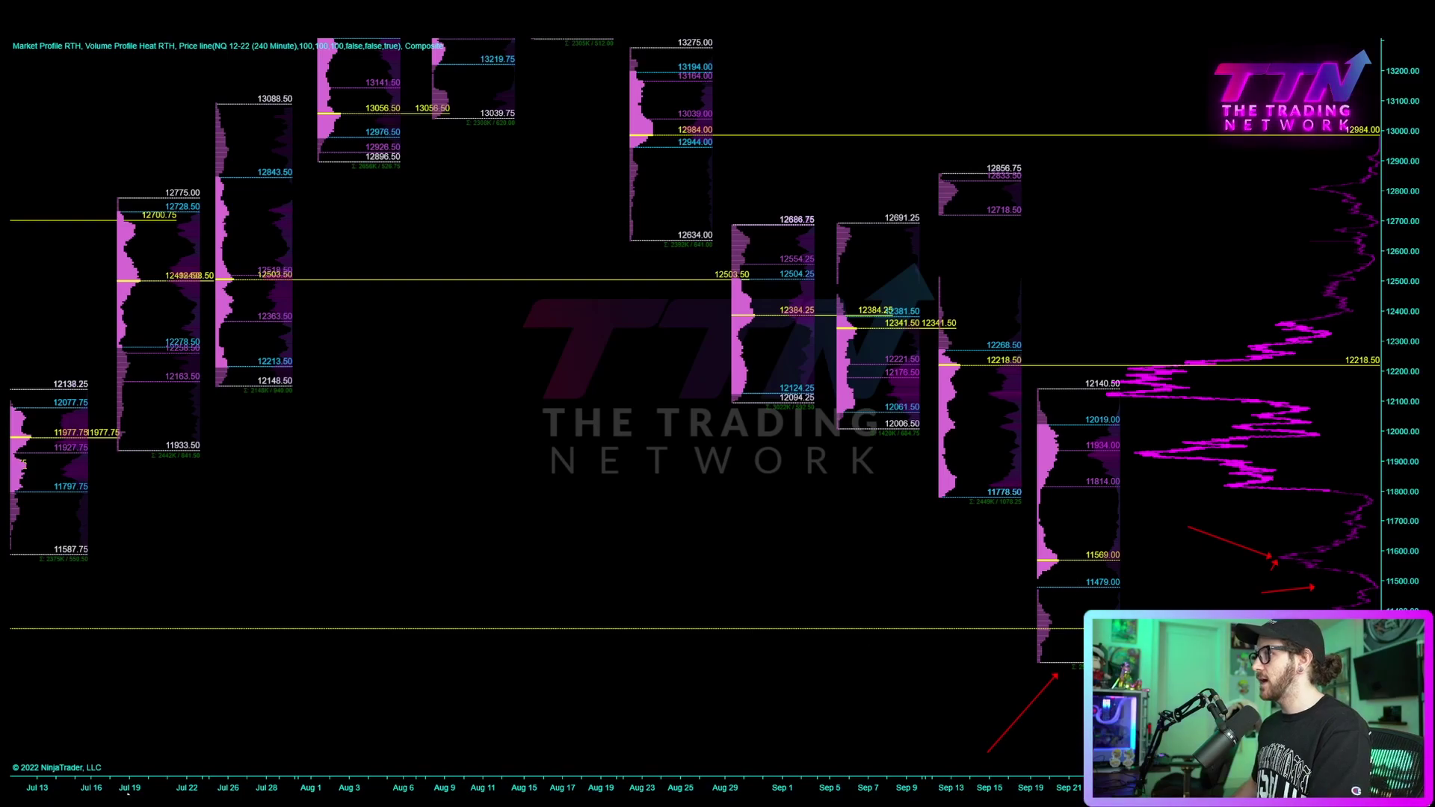
Replace the weekly chart's arrows with ones marking the 11569.00, 11479.00 and 11778.50 levels.
key("alt+Tab")
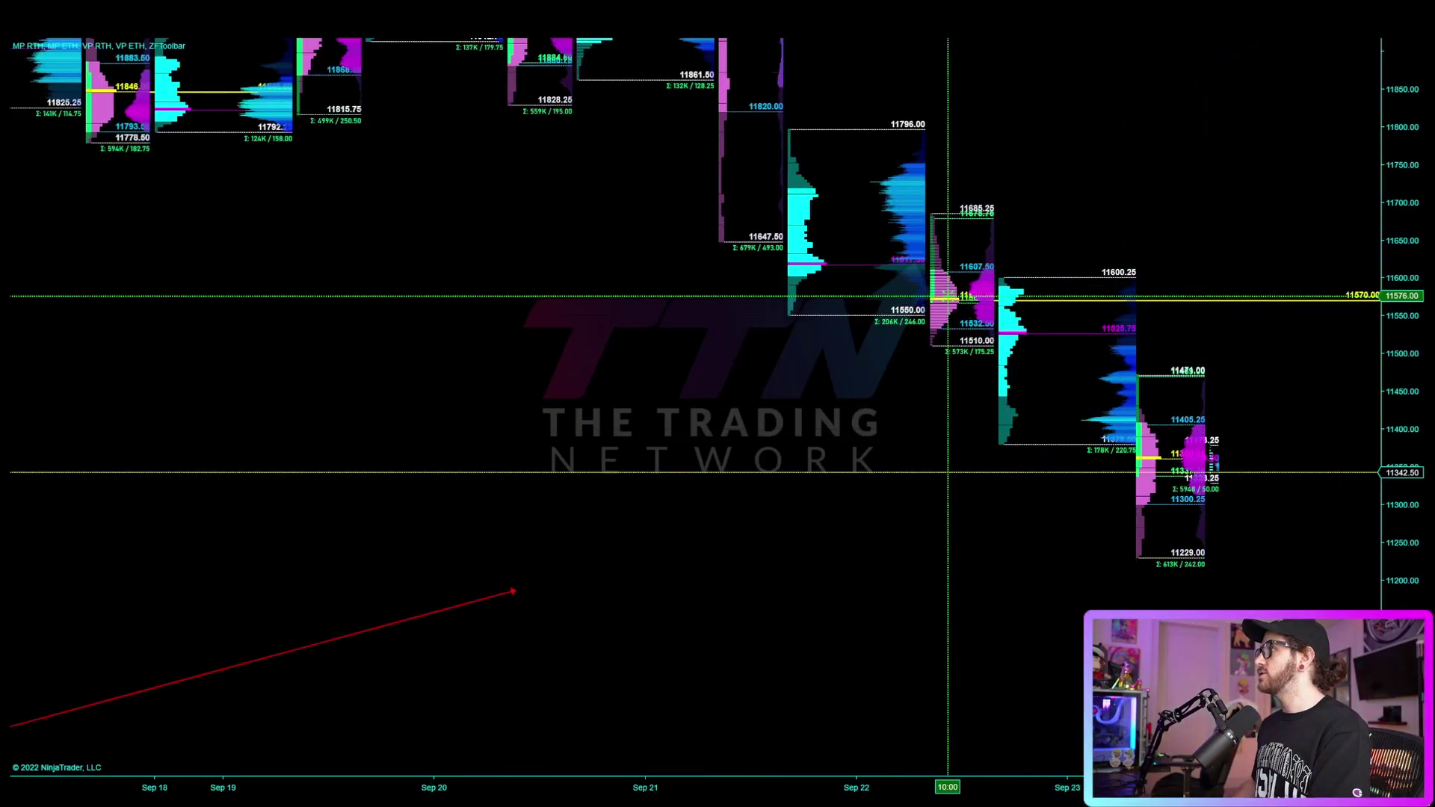
key("ctrl+Tab")
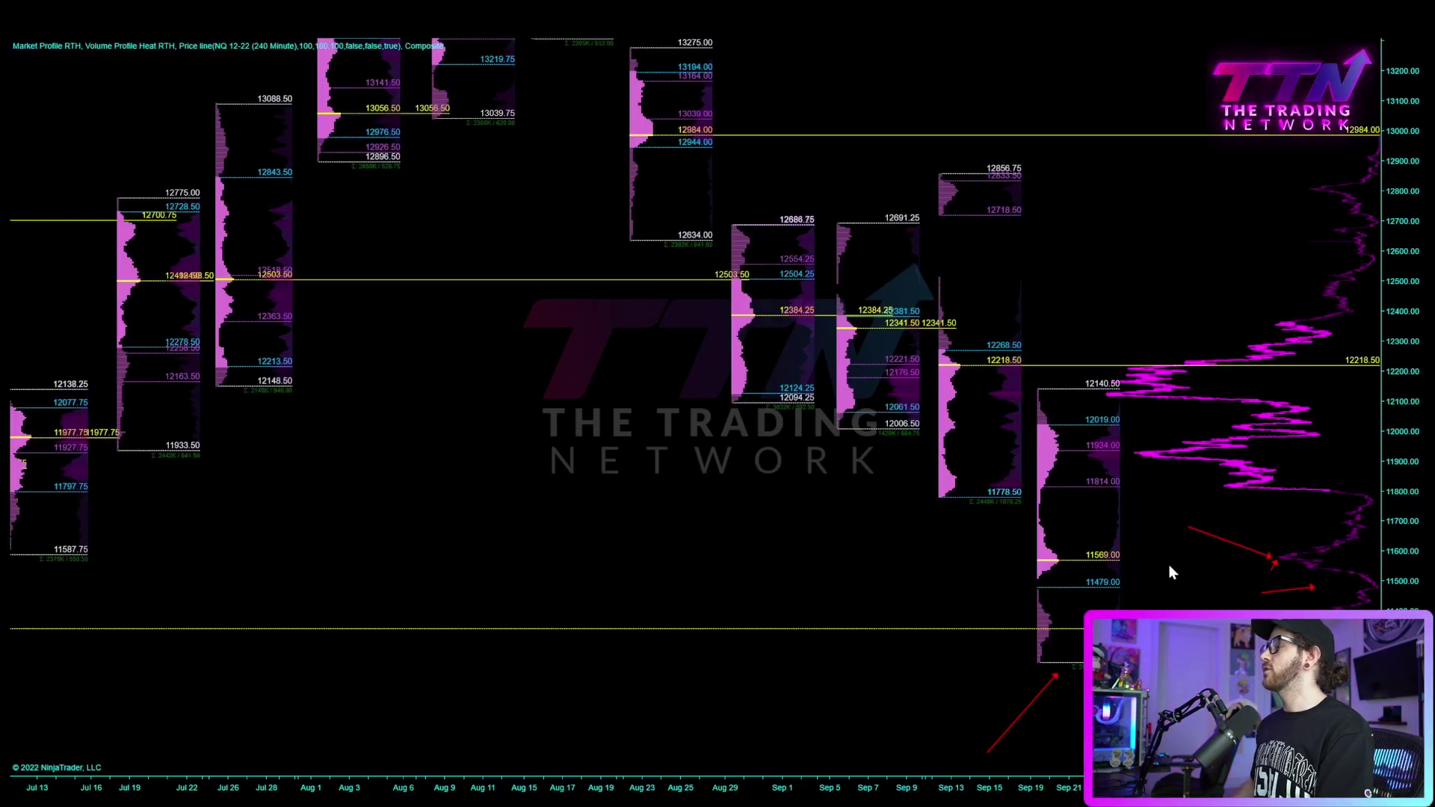
key("Escape")
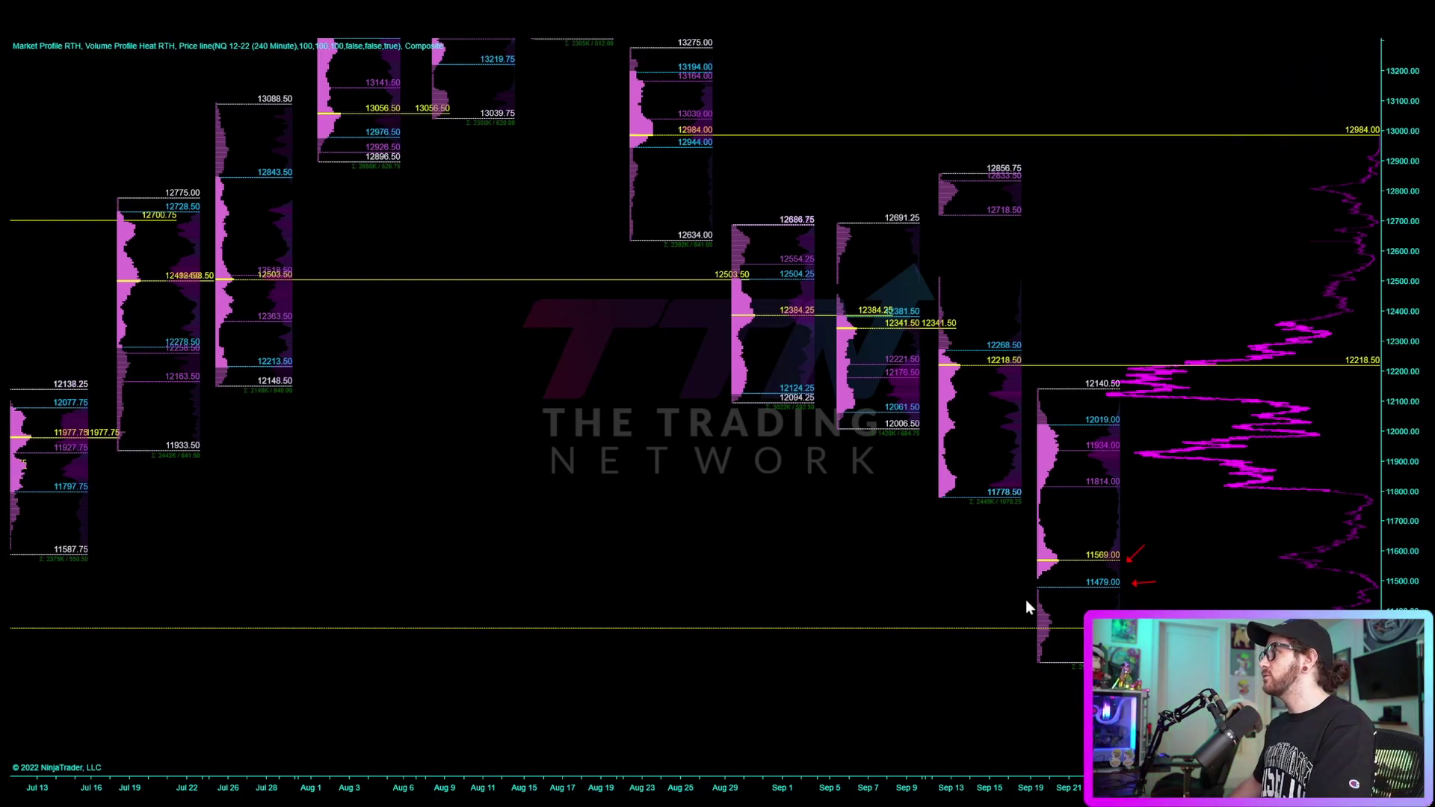
key("ctrl+F2")
left_click(956, 547)
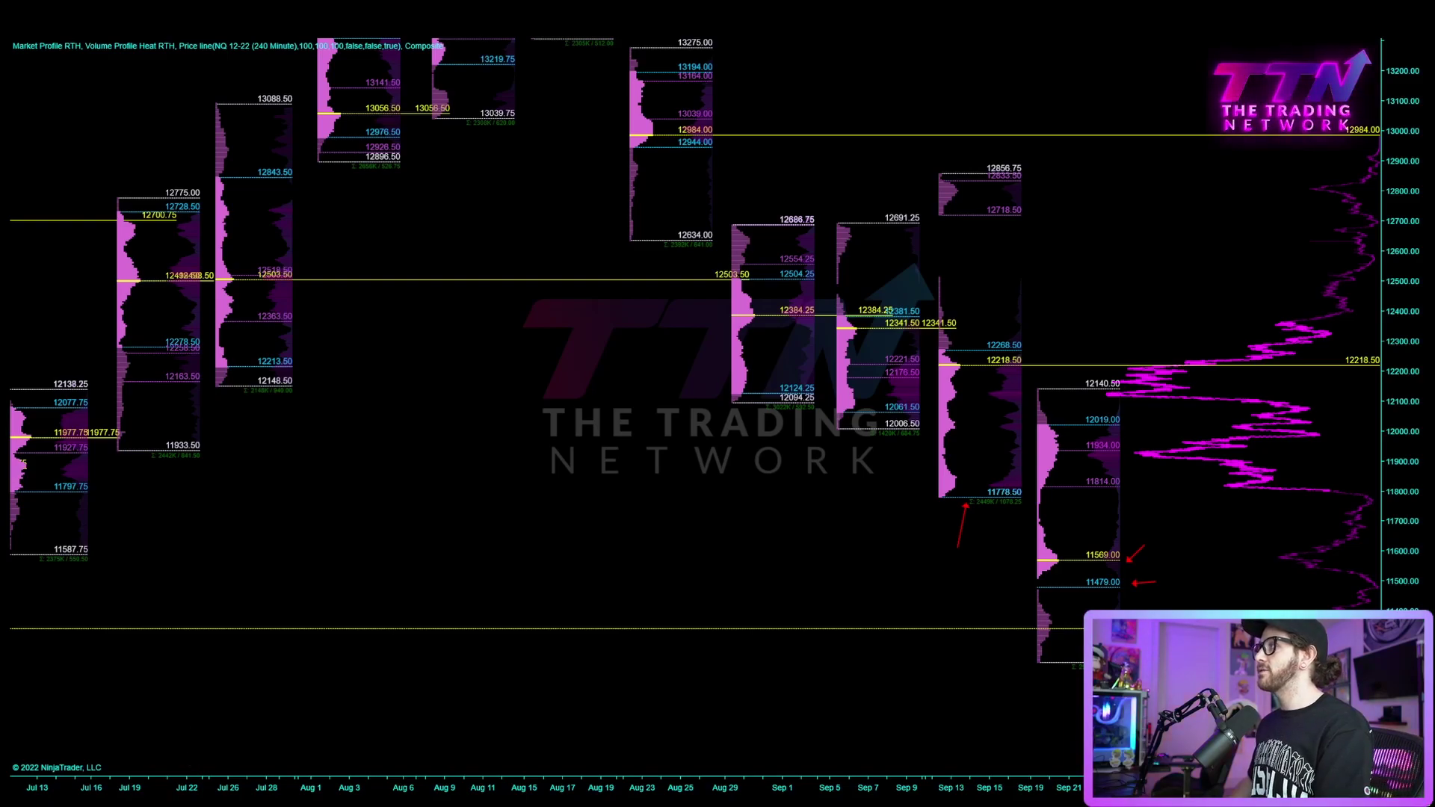
Switch to the daily profile chart priced around 3700 and draw a red arrow at the Sep 23 session's 3711.50 level.
left_click_drag(1419, 192, 1419, 314)
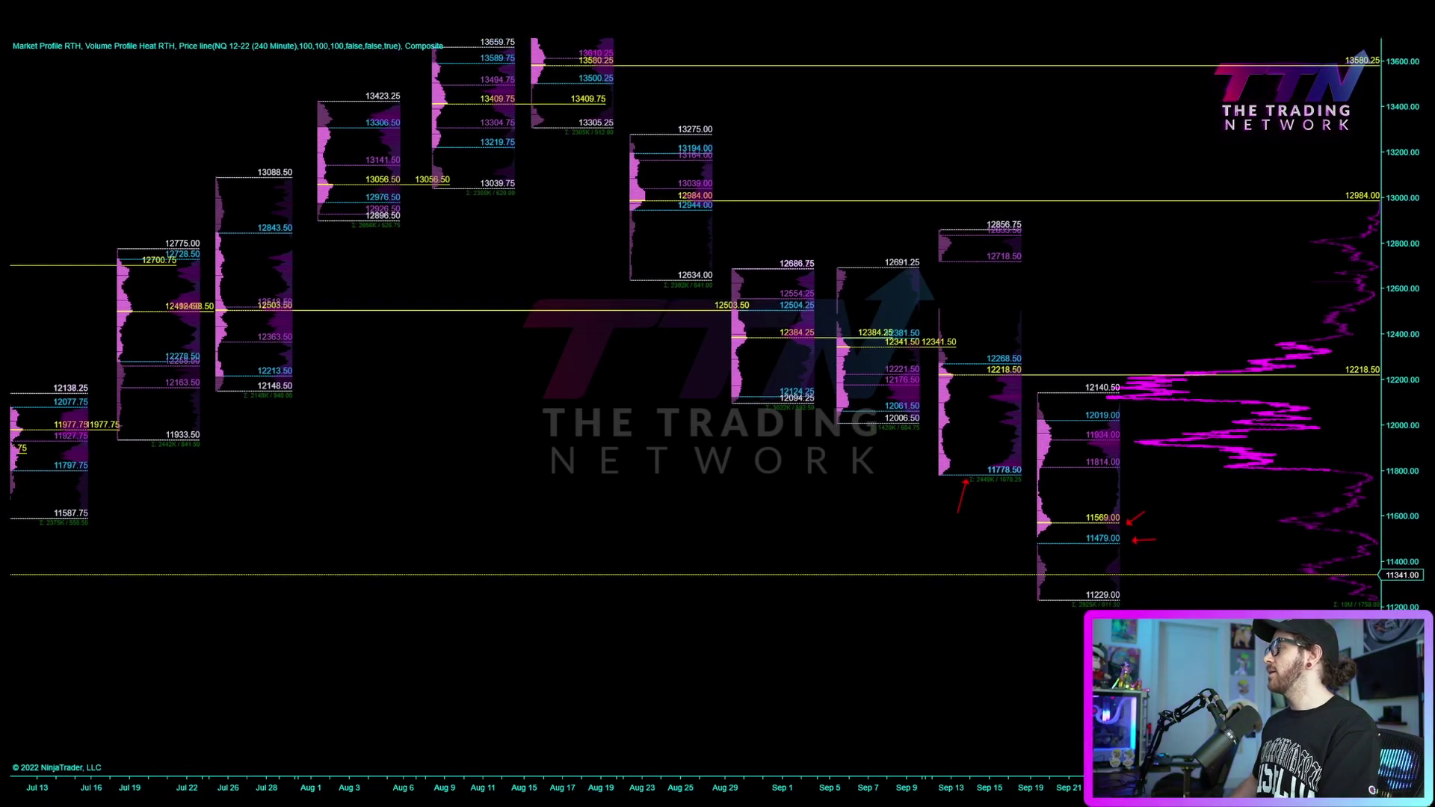
key("ctrl+Down")
key("ctrl+Down")
key("ctrl+Down")
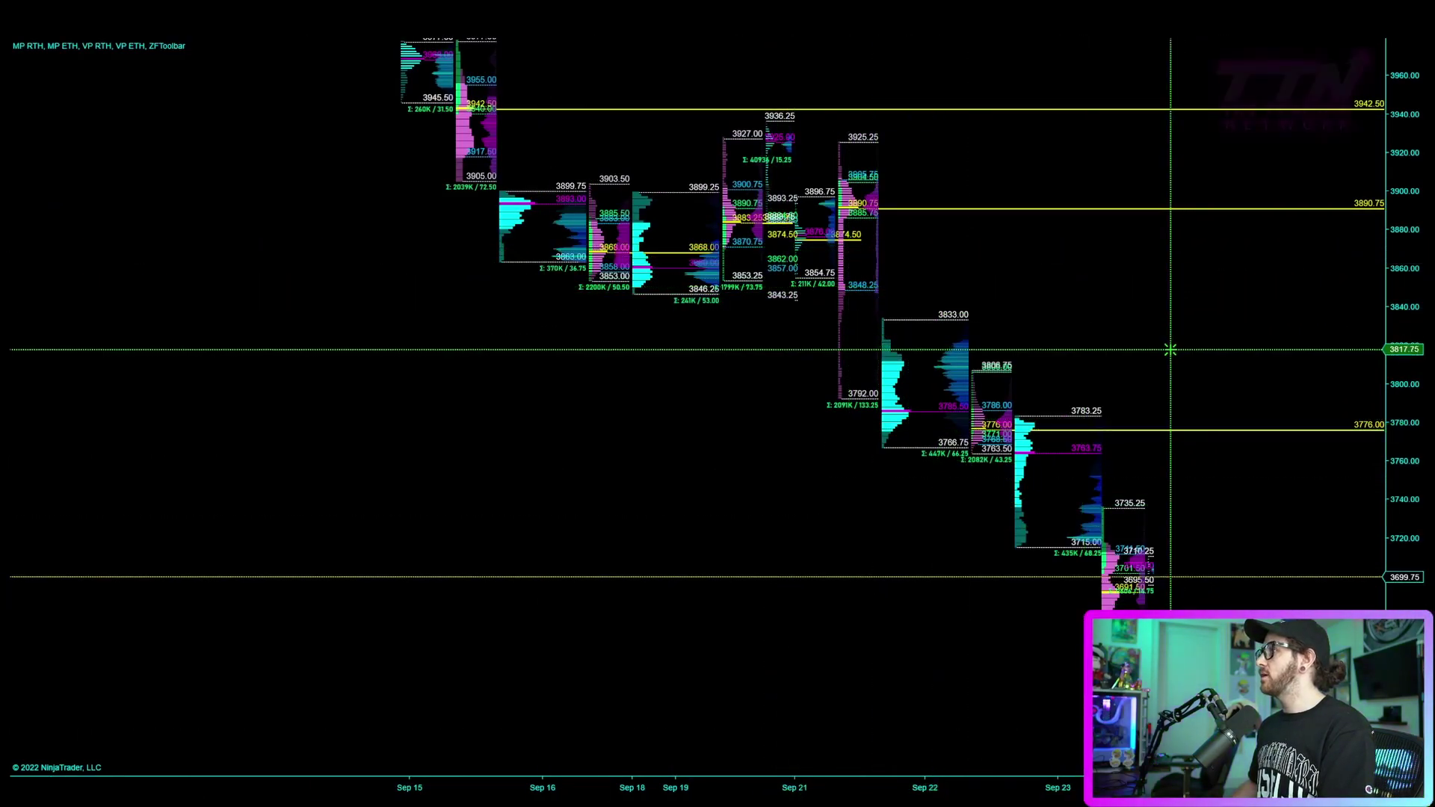
scroll(1093, 657, "up", 5)
left_click_drag(1093, 666, 1099, 637)
scroll(1047, 561, "up", 5)
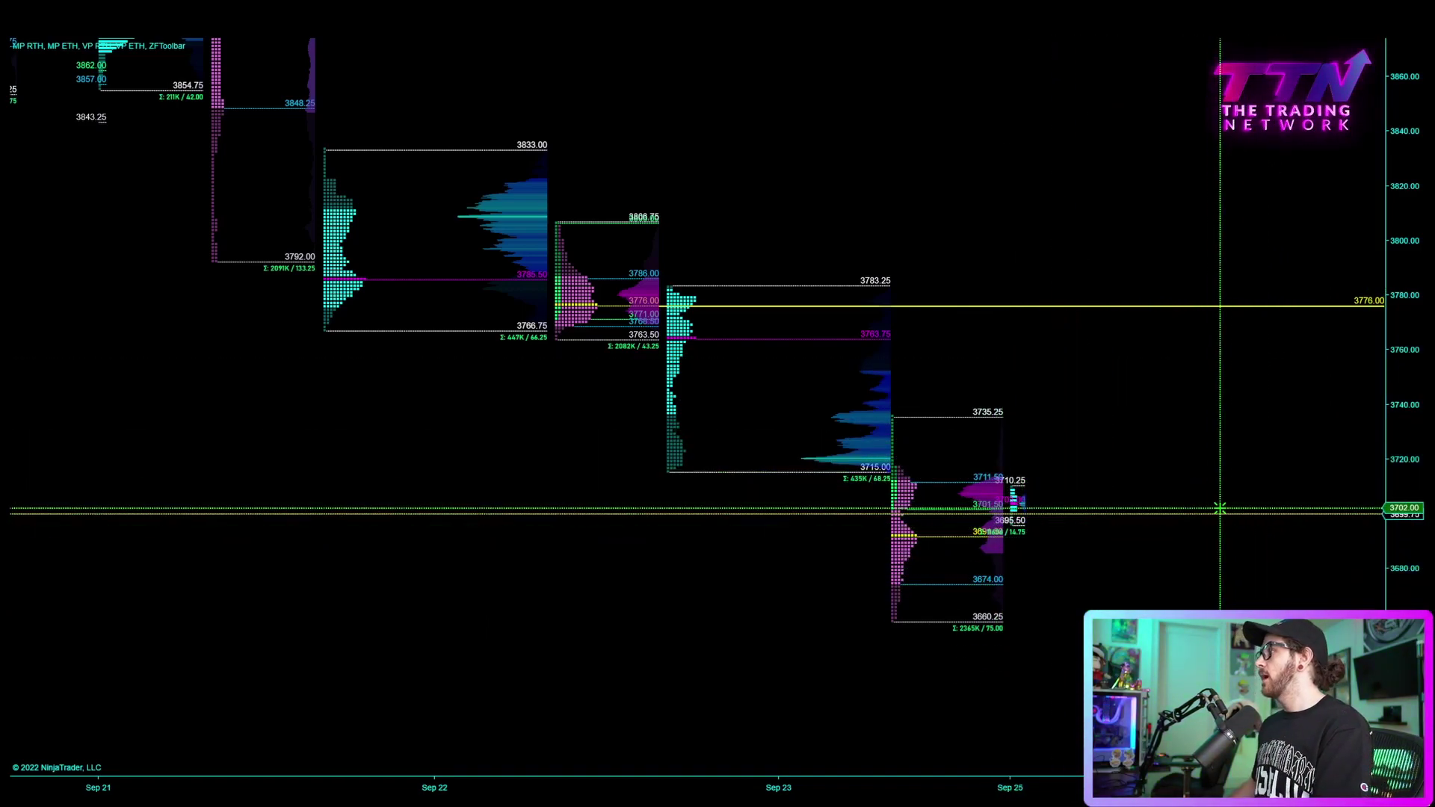
key("ctrl+F2")
left_click(1082, 457)
left_click(1003, 474)
left_click(1055, 466)
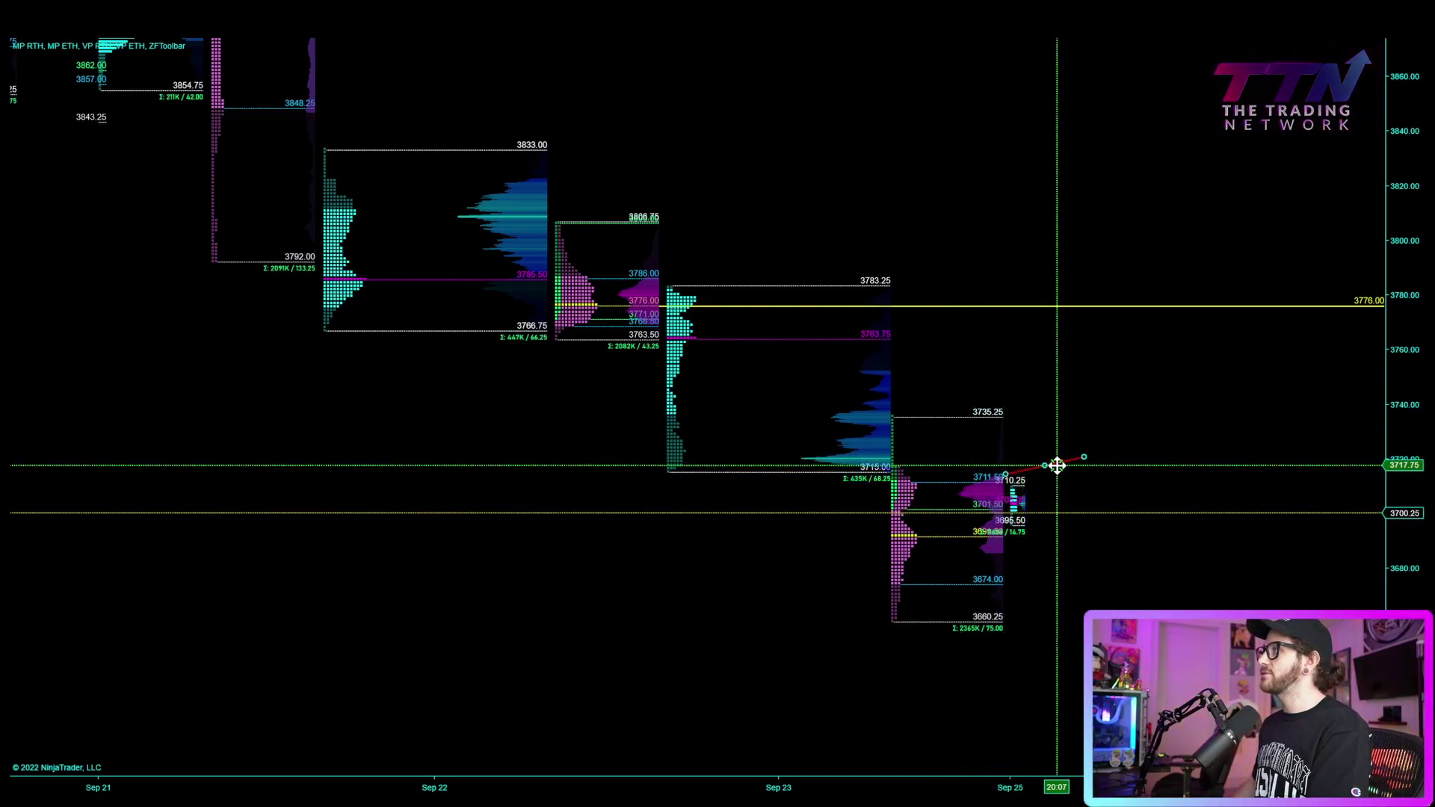
Draw red arrows at the Sep 23 overnight volume peak near 3720 and at the 3735.25 session high.
left_click_drag(1406, 503, 1386, 359)
scroll(1118, 509, "up", 2)
mouse_move(1121, 507)
left_mouse_down()
mouse_move(1223, 419)
mouse_move(1325, 370)
left_mouse_up()
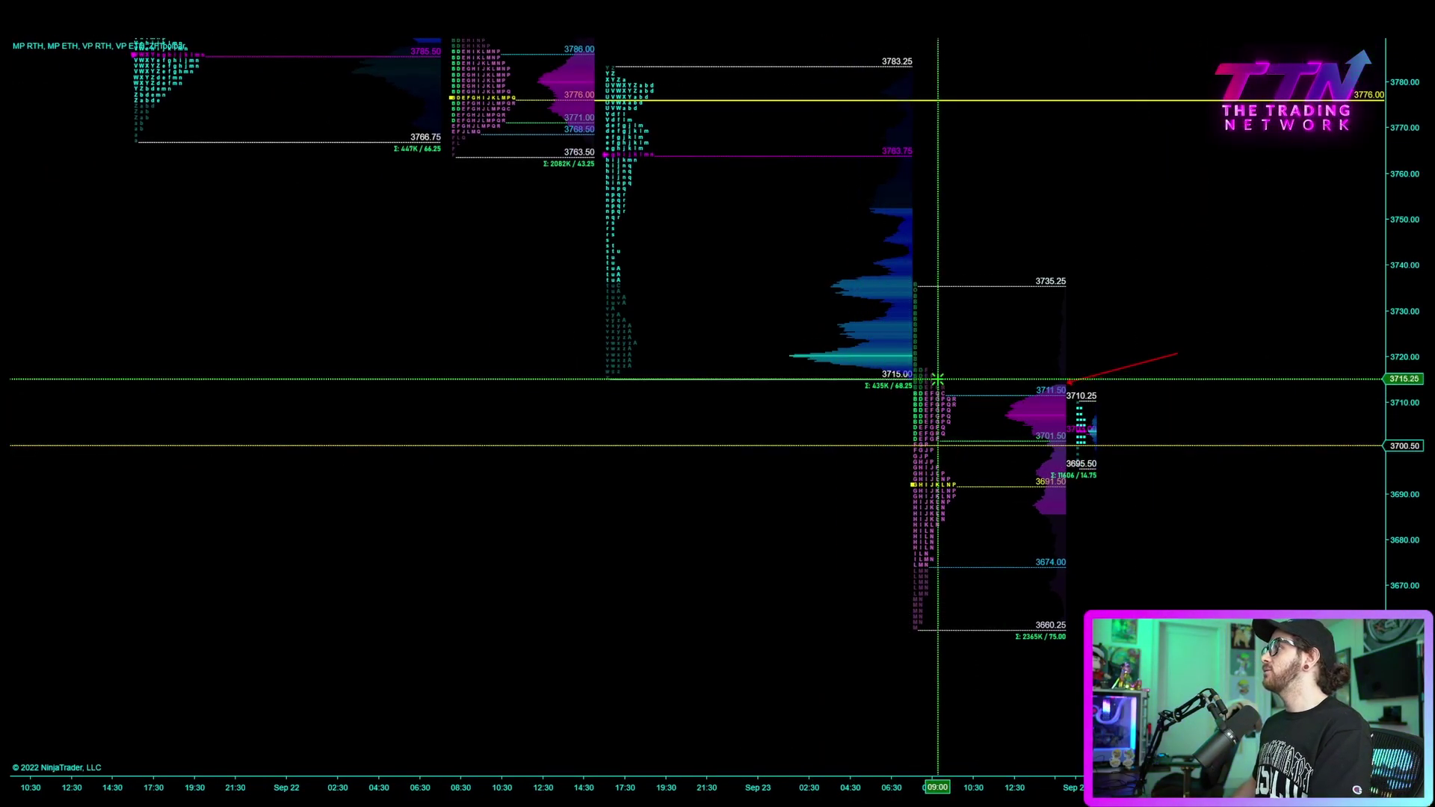
key("ctrl+F2")
left_click(728, 425)
left_click(735, 352)
key("ctrl+F2")
left_click_drag(973, 240, 968, 282)
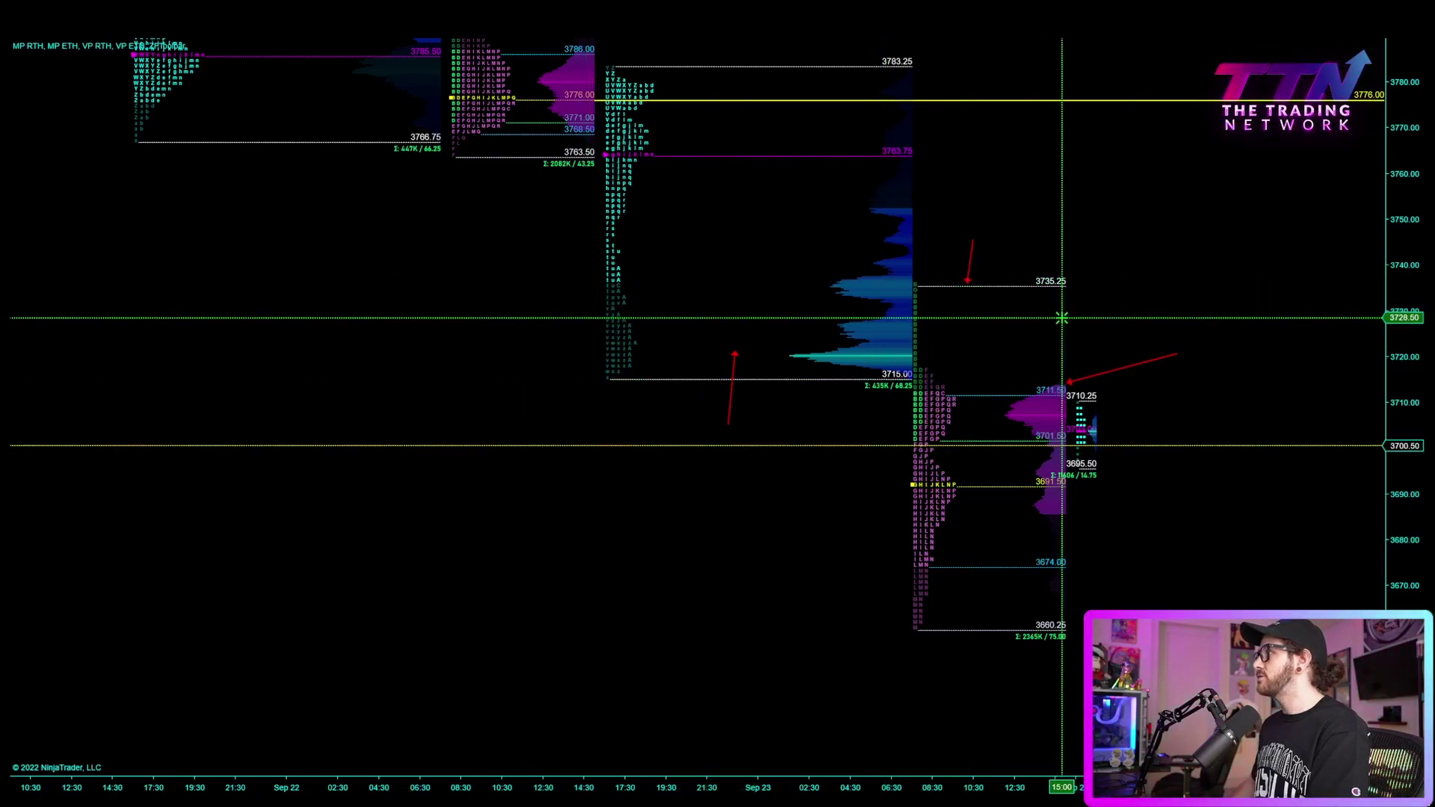
Draw red arrows beneath the 3763.75 overnight level, the 3763.50 session low and the 3766.75 overnight low.
left_click_drag(1403, 145, 1404, 194)
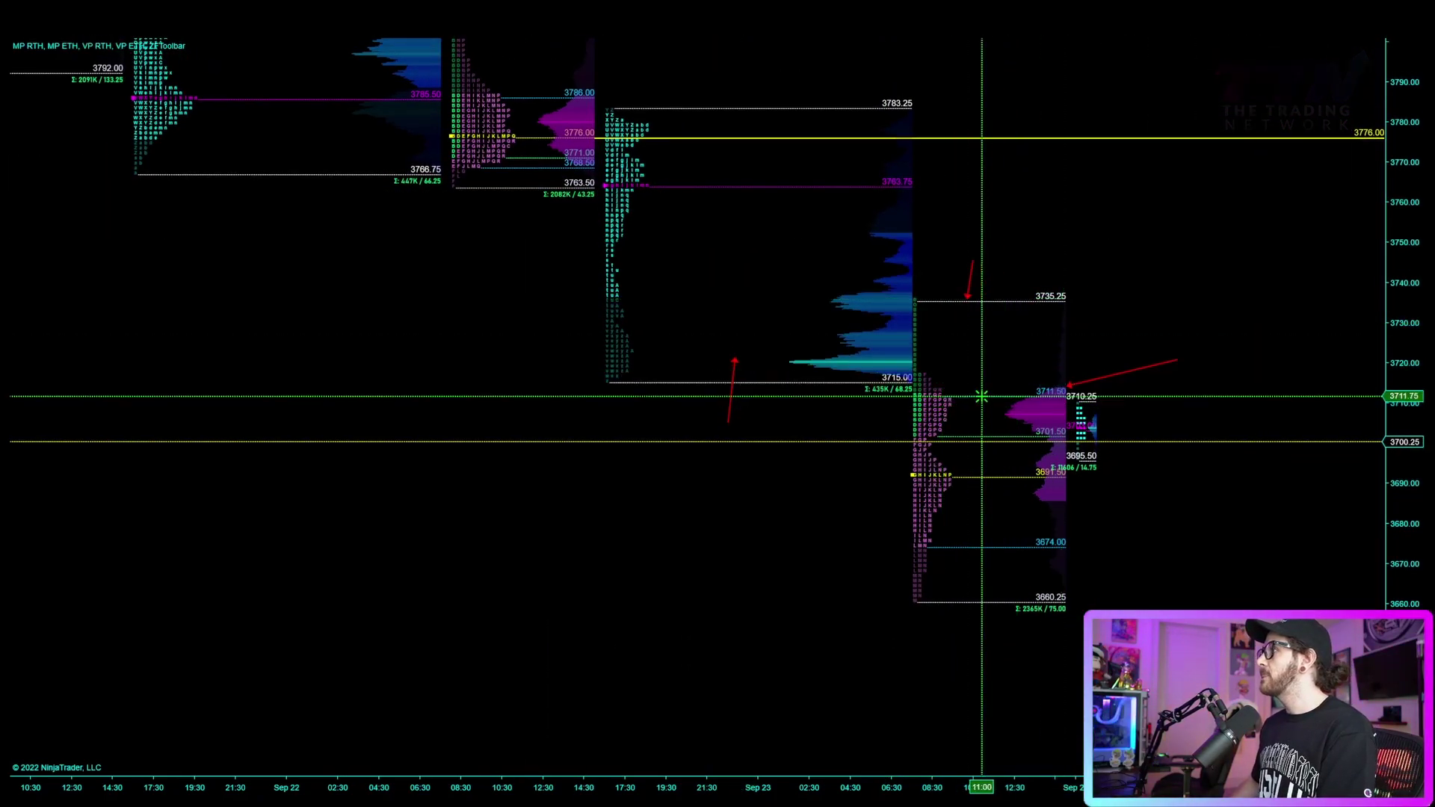
scroll(987, 418, "down", 3)
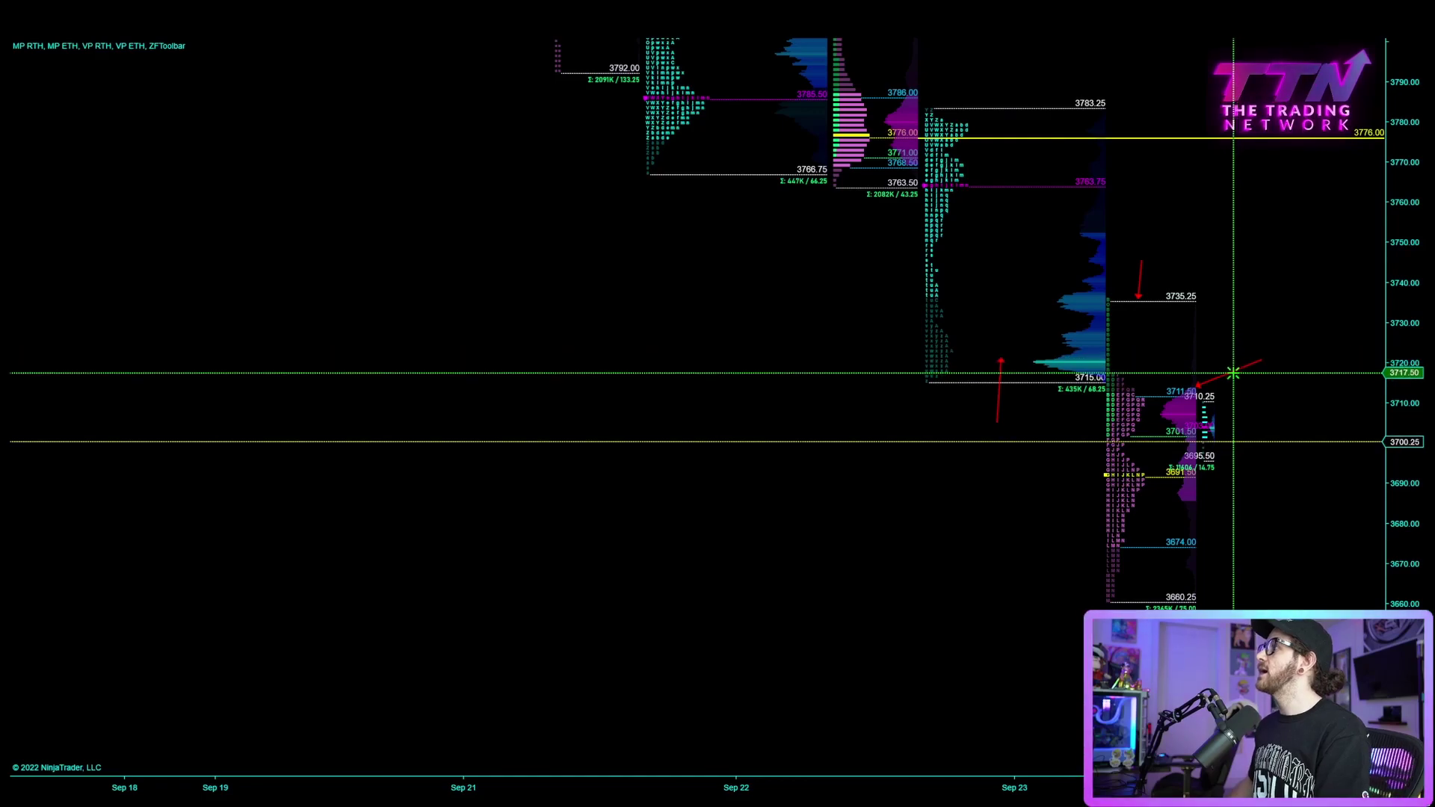
scroll(1234, 366, "down", 1)
left_click_drag(1247, 239, 1177, 294)
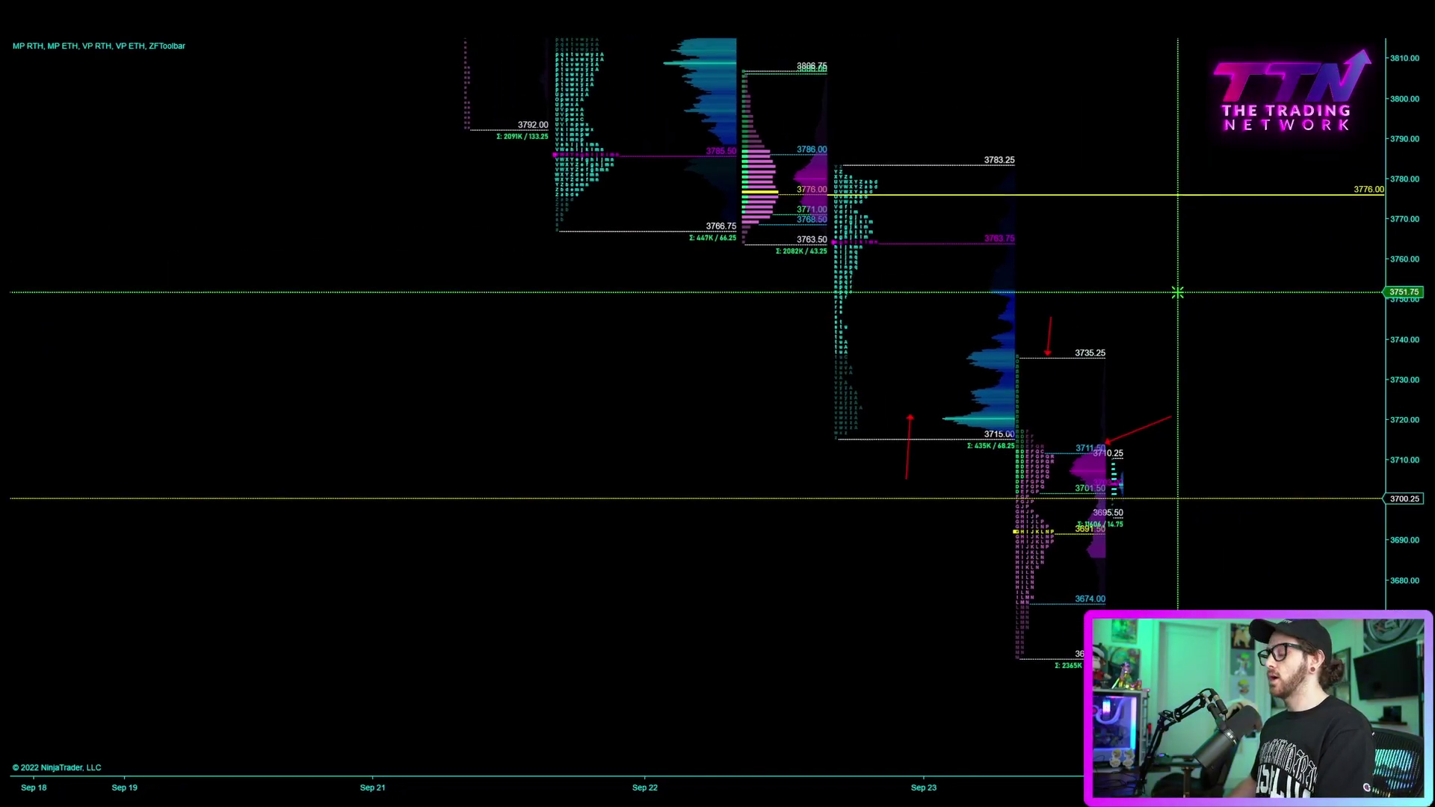
key("ctrl+F2")
left_click(953, 291)
left_click(955, 252)
key("ctrl+F2")
left_click(810, 280)
left_click(805, 252)
left_click_drag(690, 273, 685, 241)
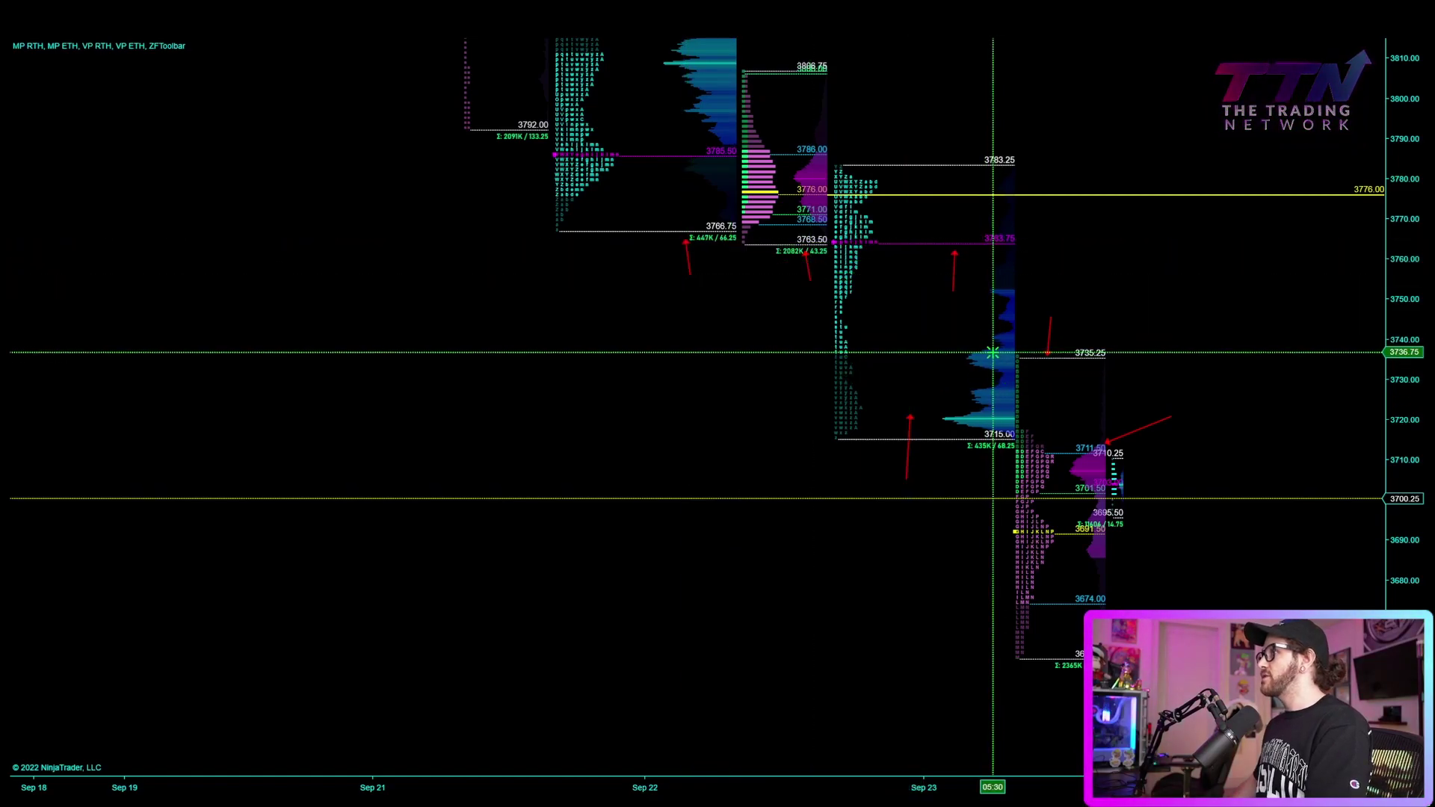
Shade a horizontal price zone across the chart from 3763.50 up to 3768.50.
left_click_drag(1052, 349, 1049, 354)
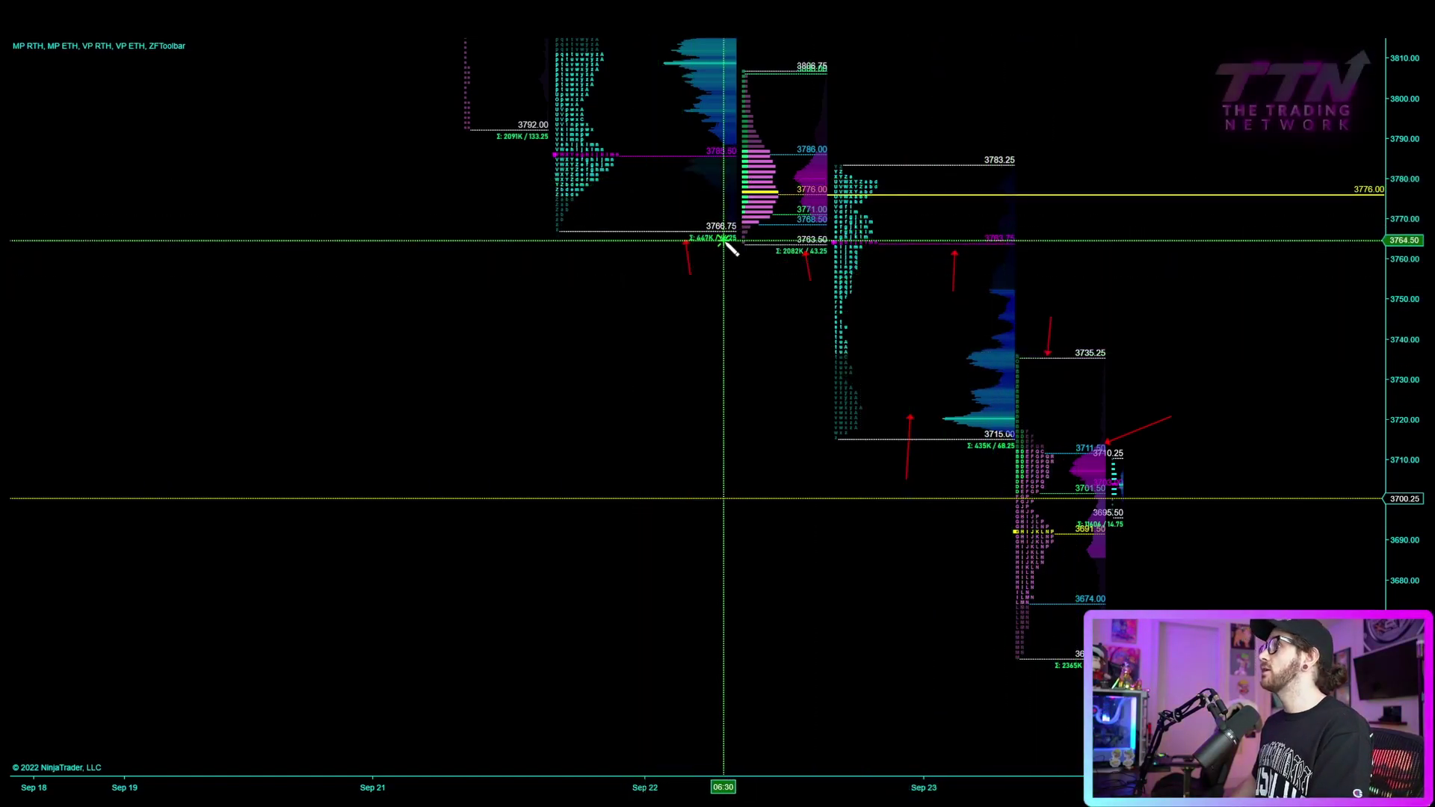
left_click_drag(727, 244, 769, 231)
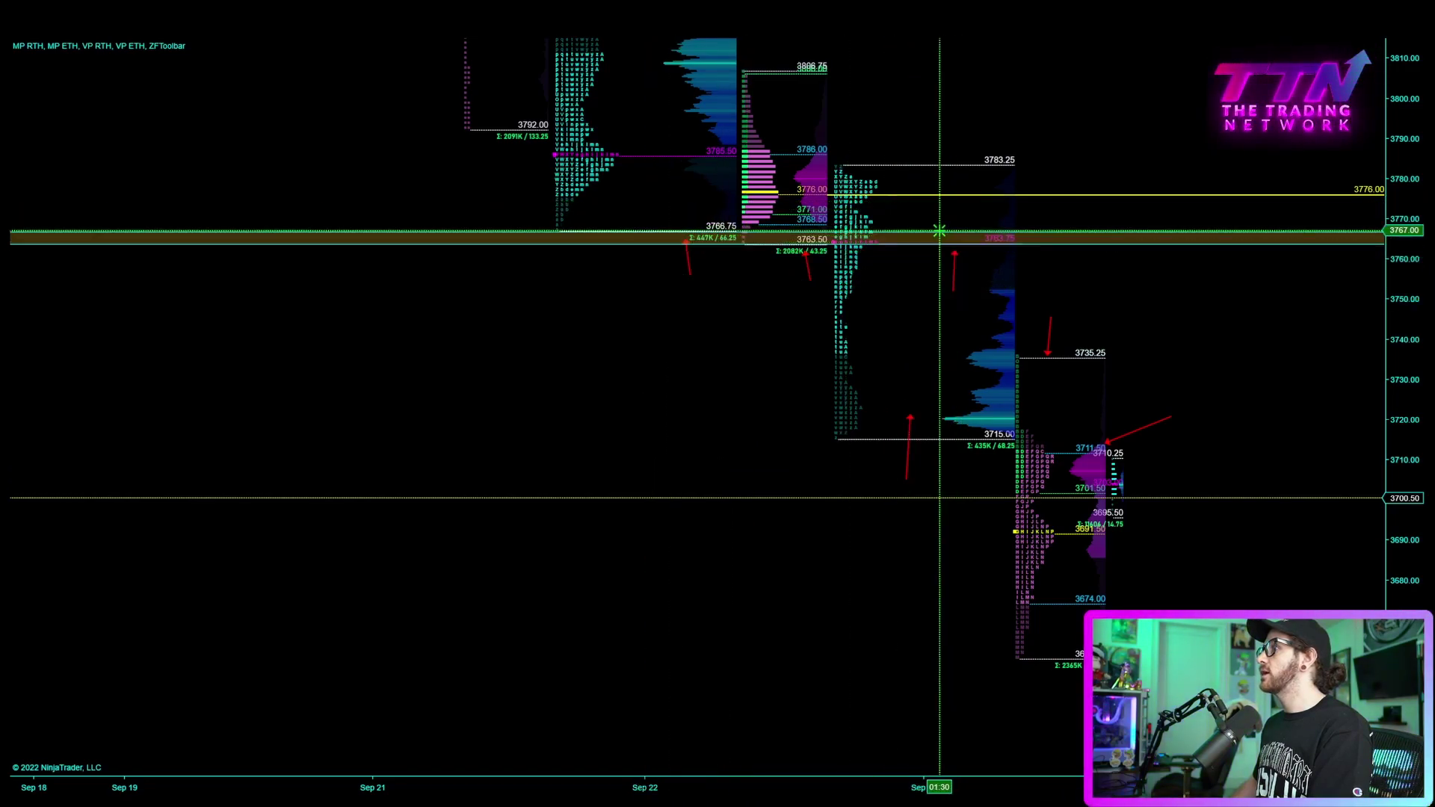
left_click_drag(696, 231, 696, 222)
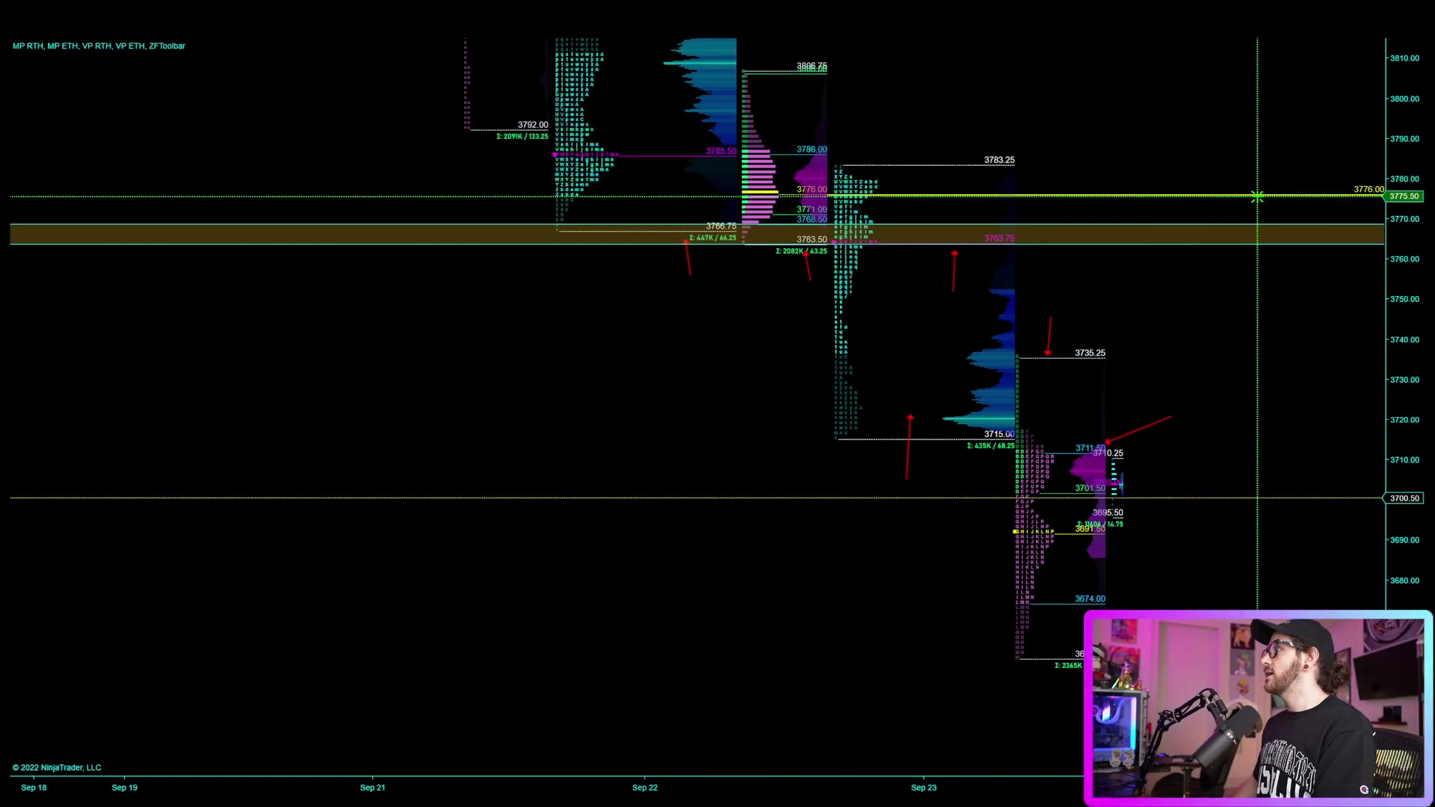
Clear the arrows and shaded zone from the daily profile chart and review the profiles back to Sep 15.
left_click_drag(1236, 147, 1212, 170)
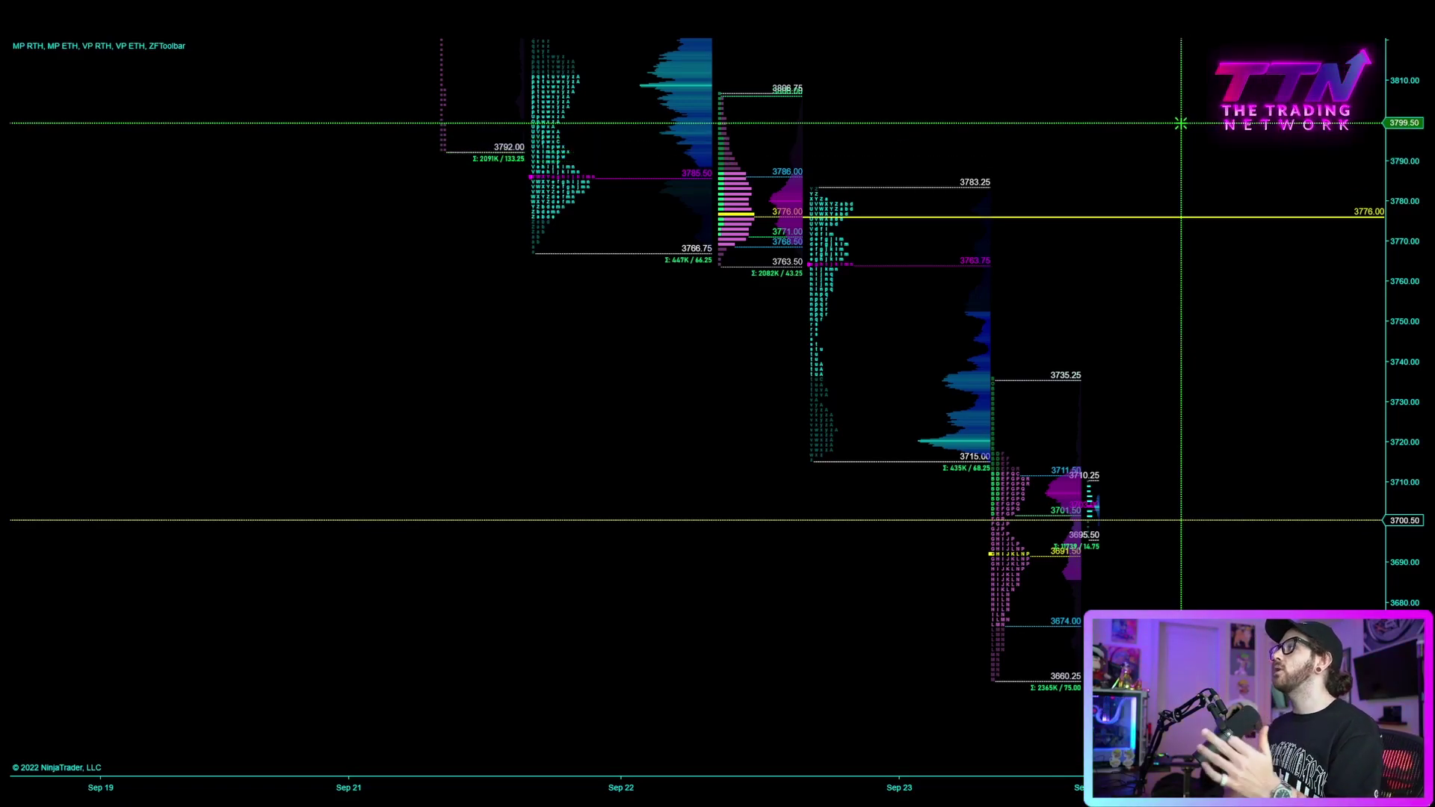
left_click_drag(1397, 72, 1374, 496)
left_click_drag(1302, 150, 1214, 346)
scroll(1270, 387, "down", 6)
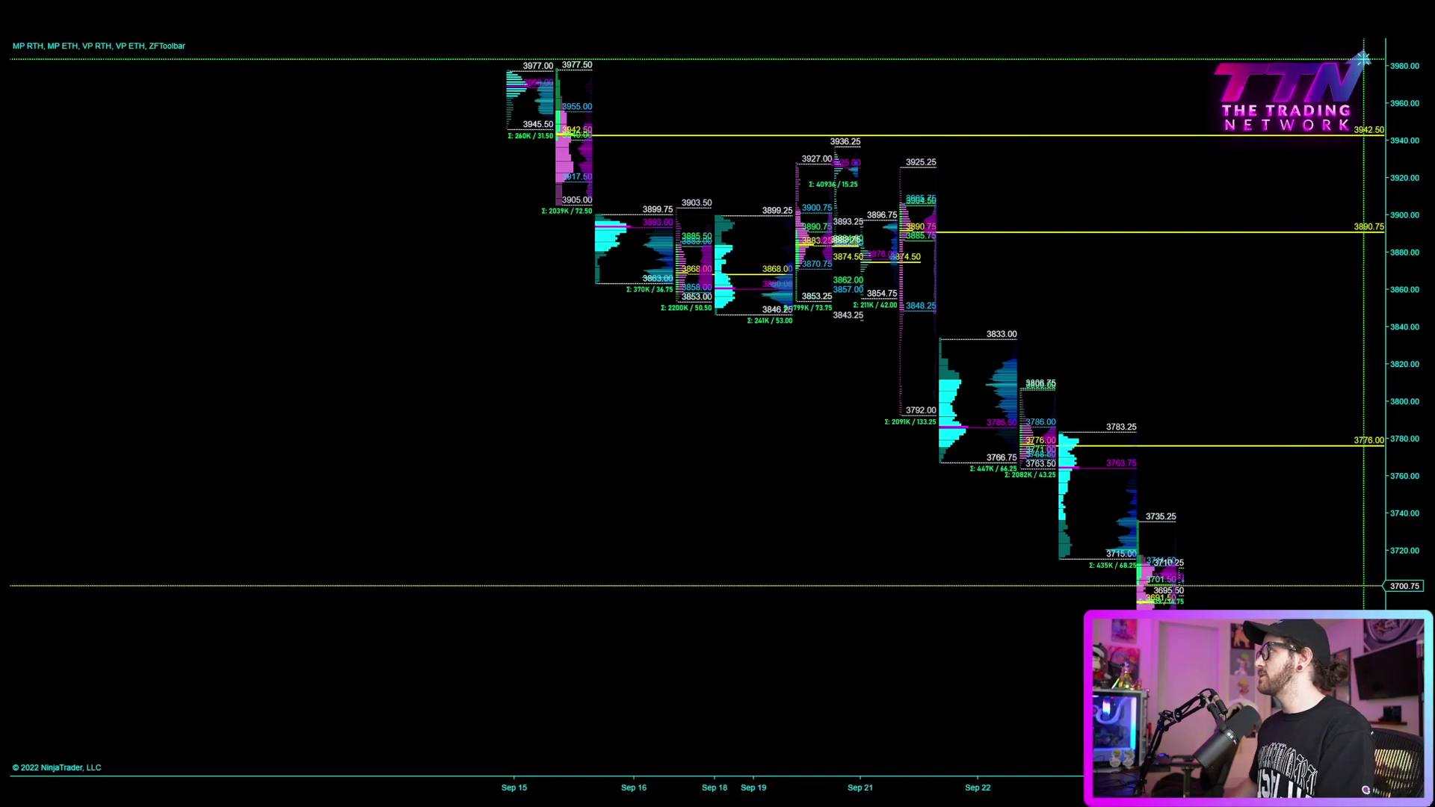
left_click_drag(1363, 58, 1229, 120)
scroll(1246, 554, "up", 5)
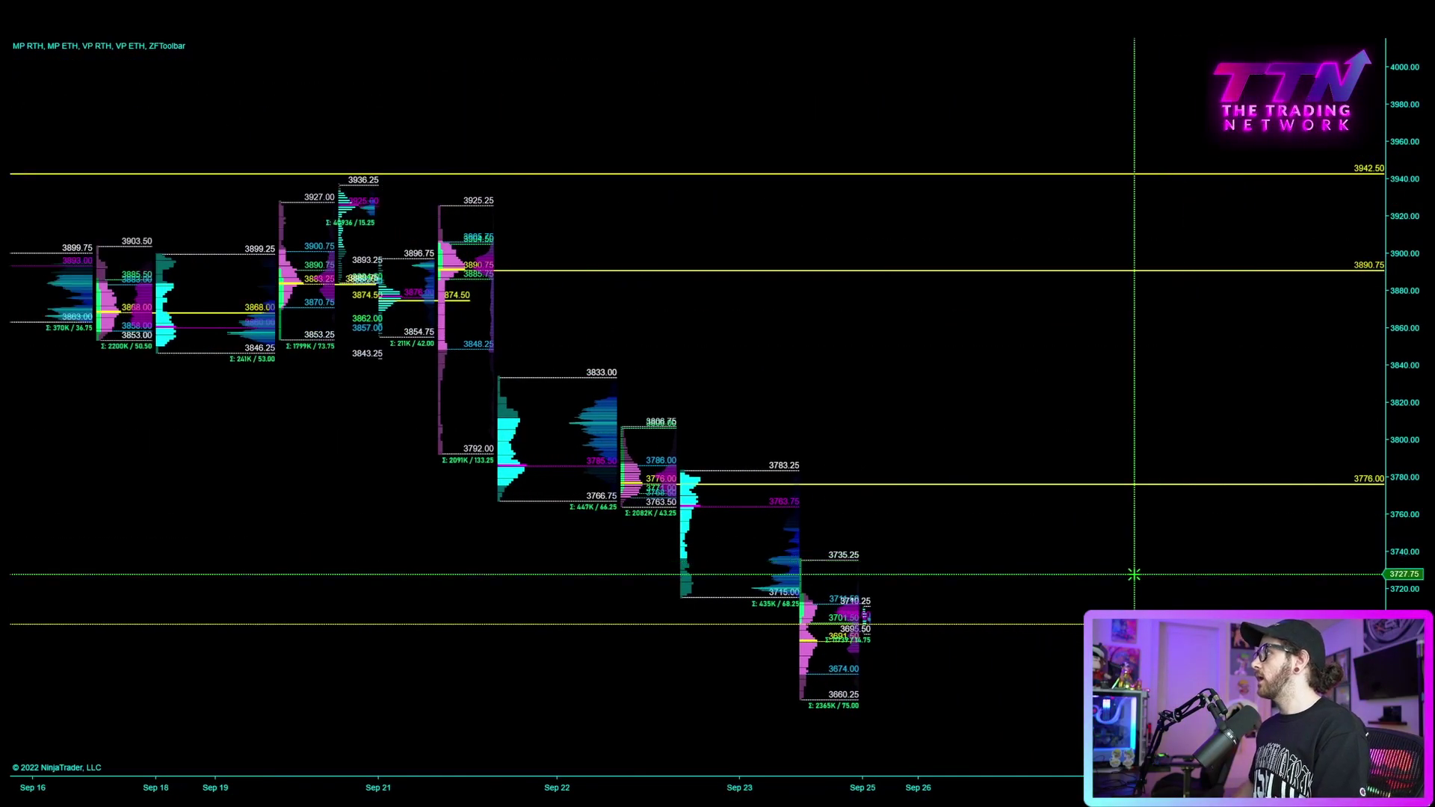
Draw red arrows at the Sep 23 session's 3711.50 level and its 3735.25 high on the daily chart.
left_click(879, 587)
left_click_drag(1395, 471, 1394, 351)
left_click_drag(1125, 506, 1163, 150)
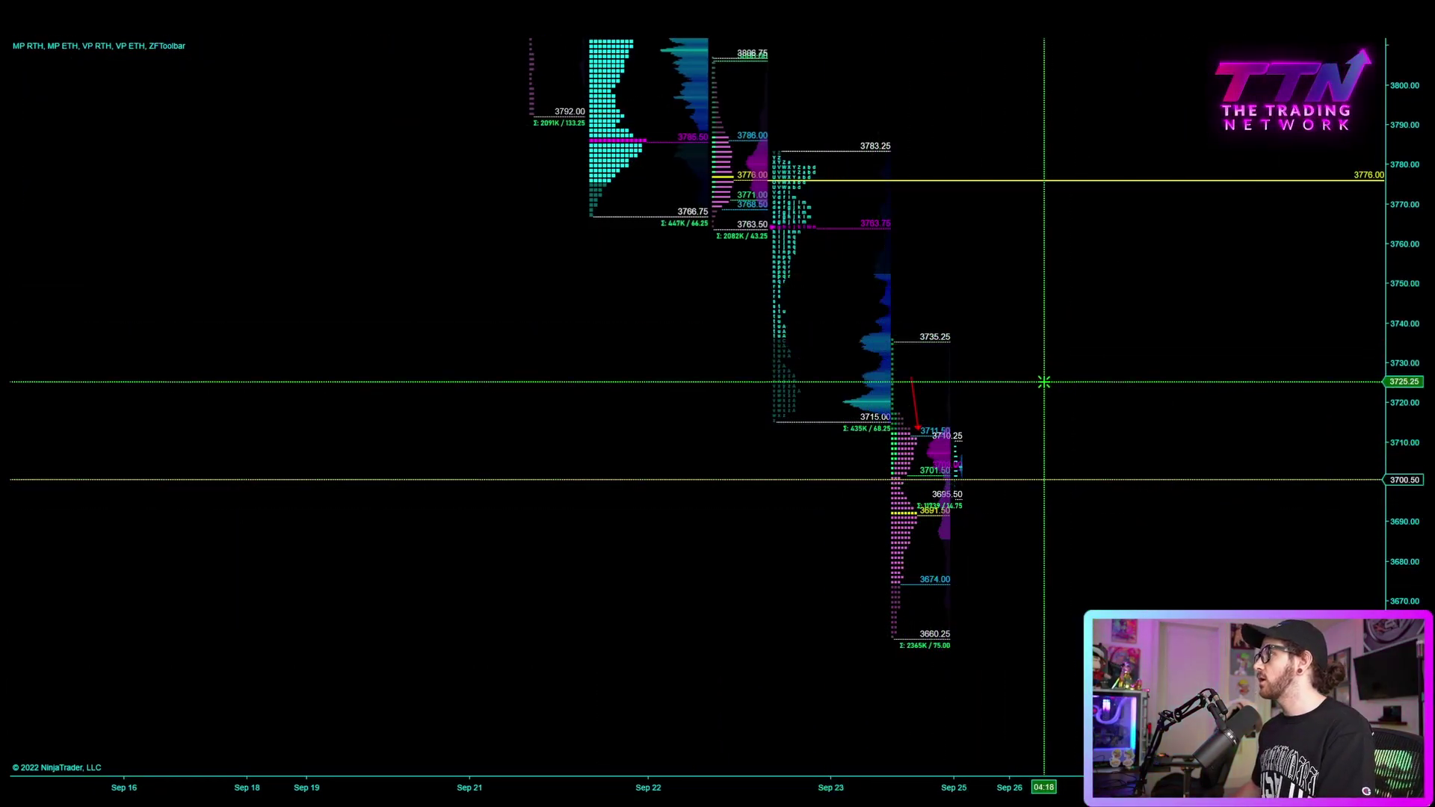
key("ctrl+F2")
left_click(911, 273)
left_click(911, 336)
key("ctrl+F2")
Draw red arrows beneath the 3763.50 session low, the 3763.75 overnight level and the 3766.75 overnight low.
left_click_drag(742, 295, 736, 243)
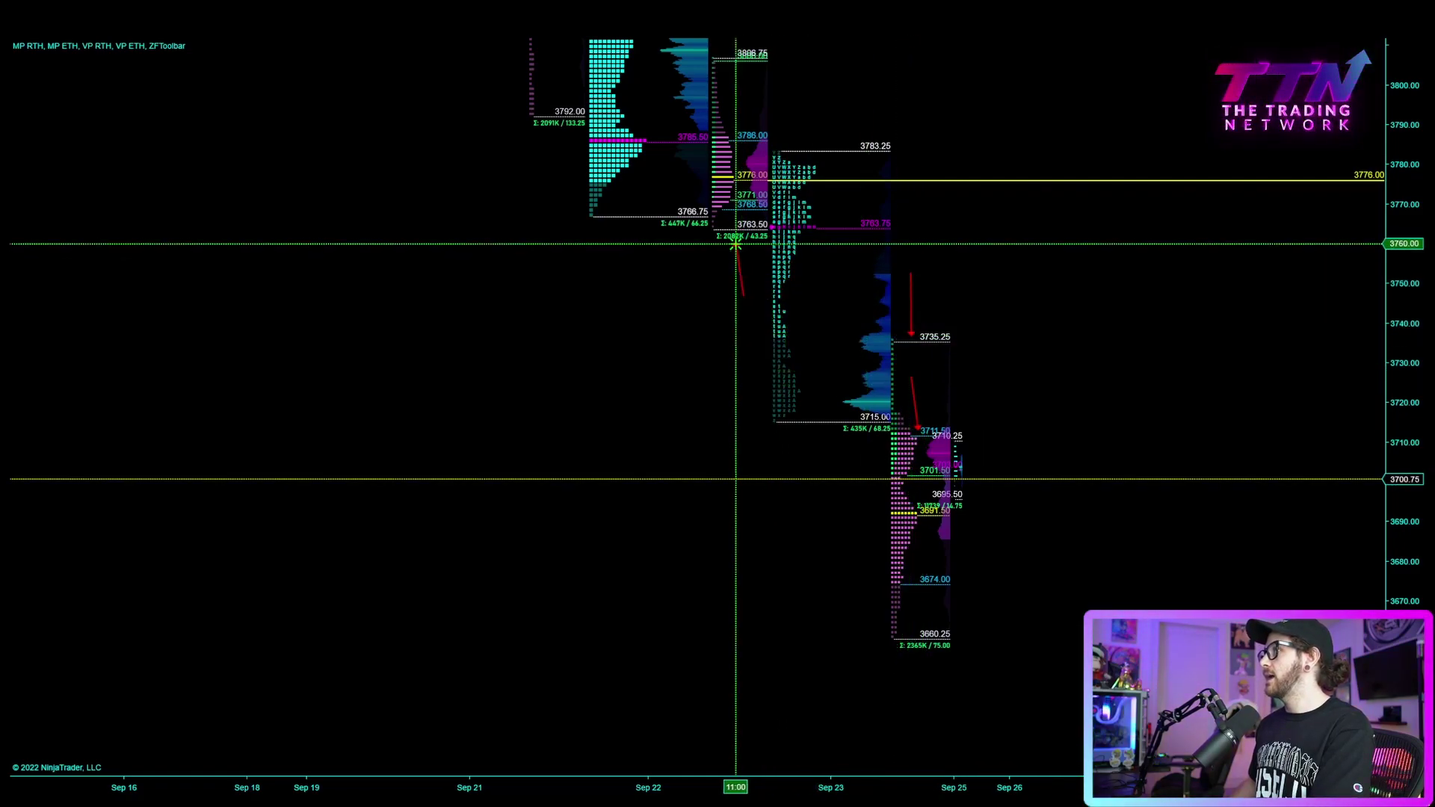
left_click_drag(848, 262, 858, 236)
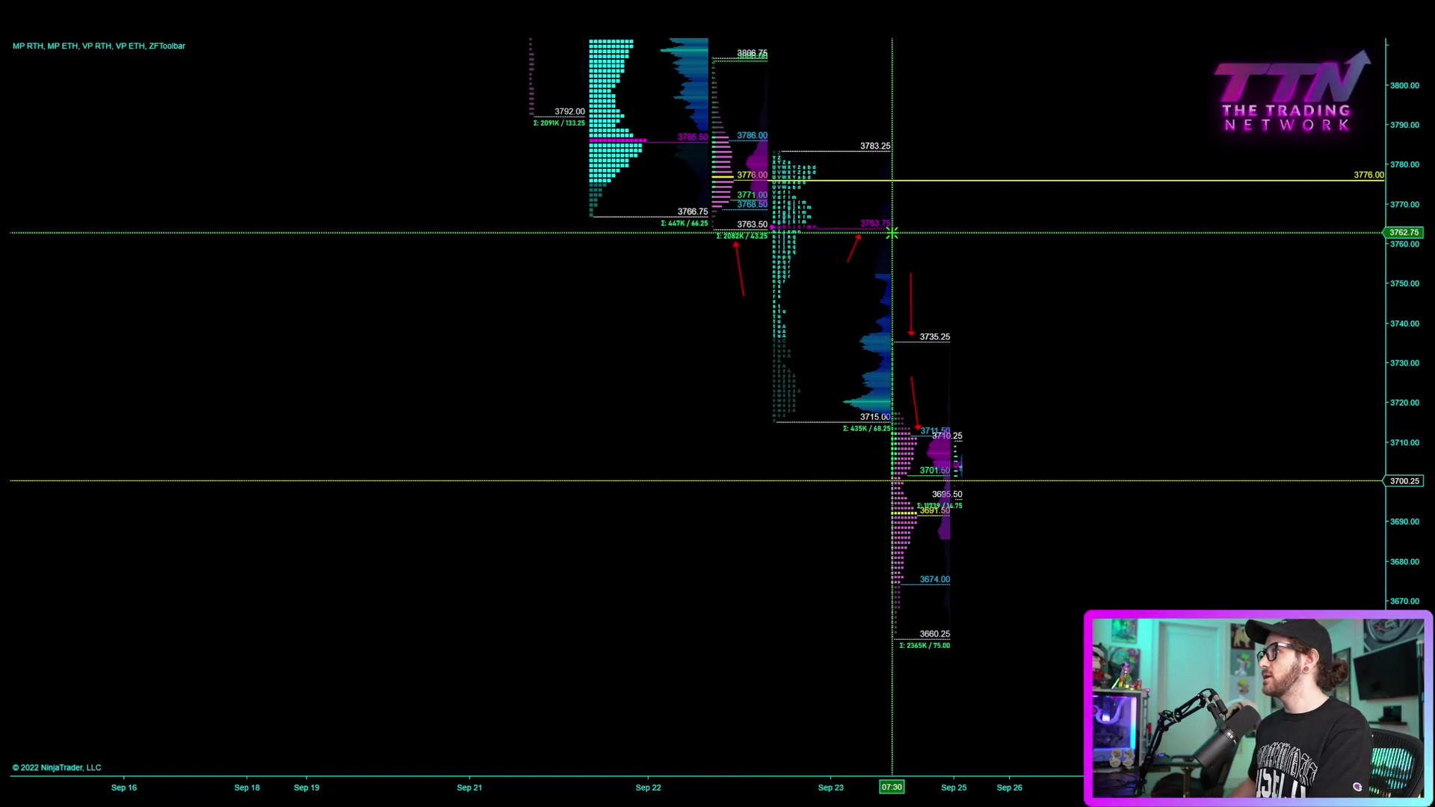
left_click_drag(619, 266, 631, 229)
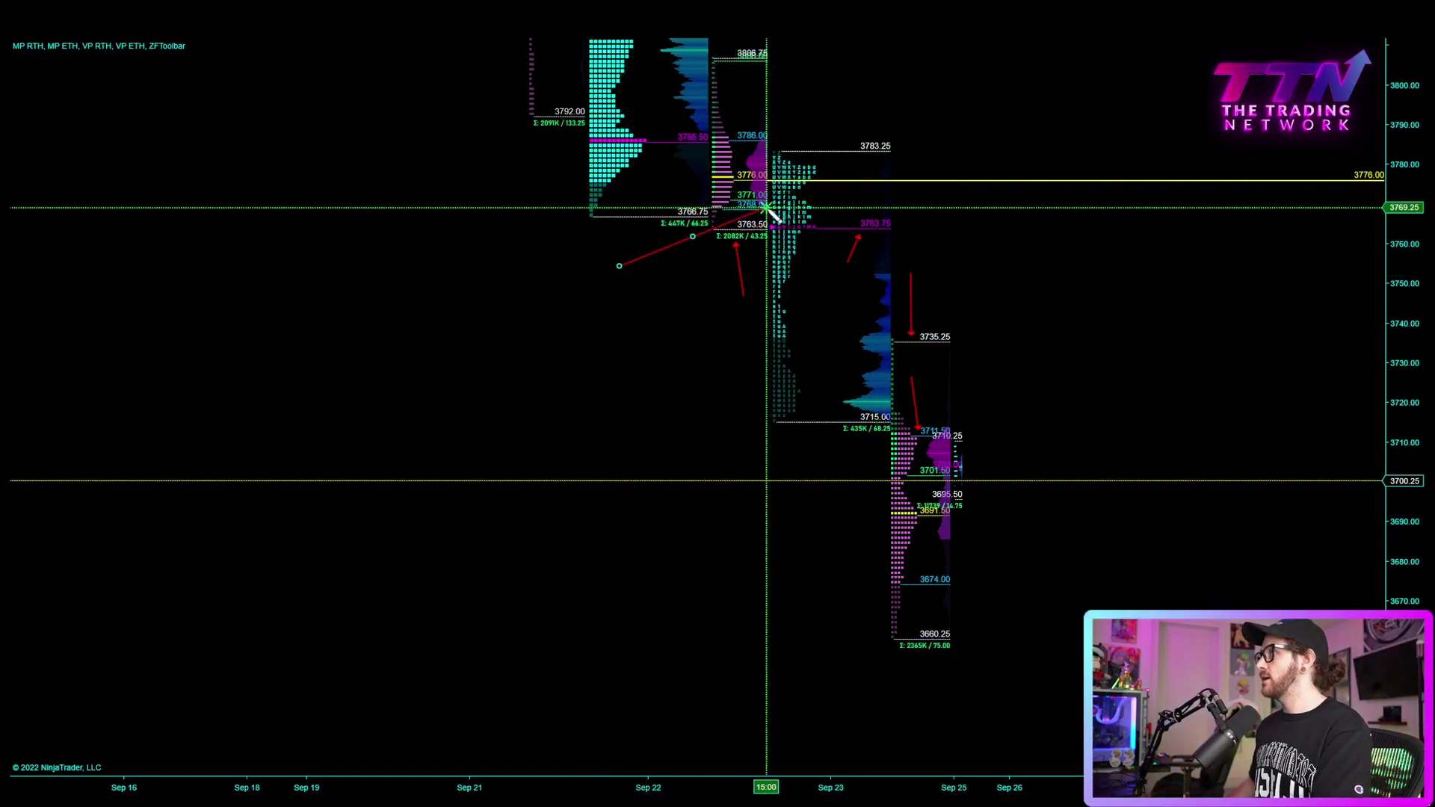
left_click(632, 223)
left_click_drag(1171, 255, 1101, 362)
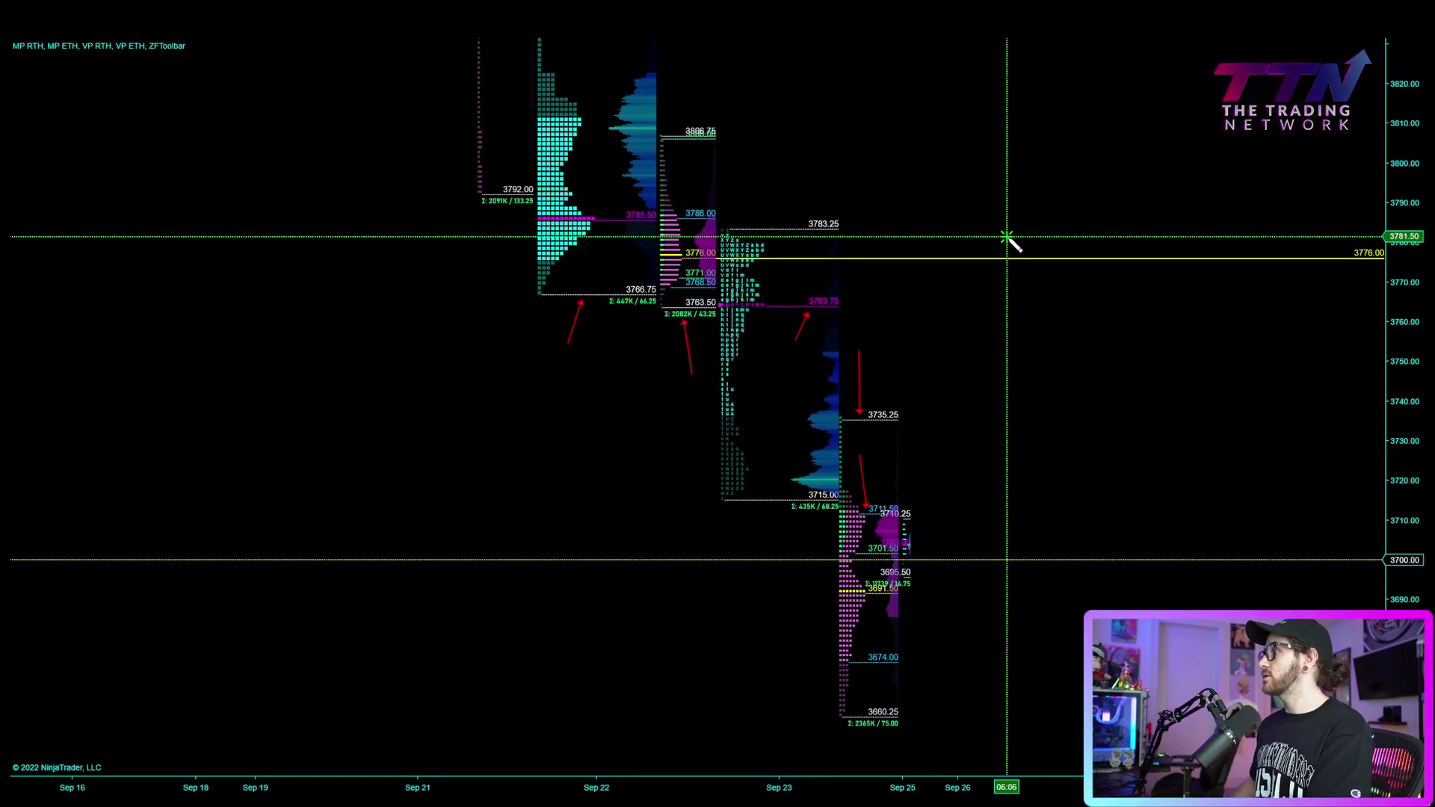
left_click(1019, 204)
key("Escape")
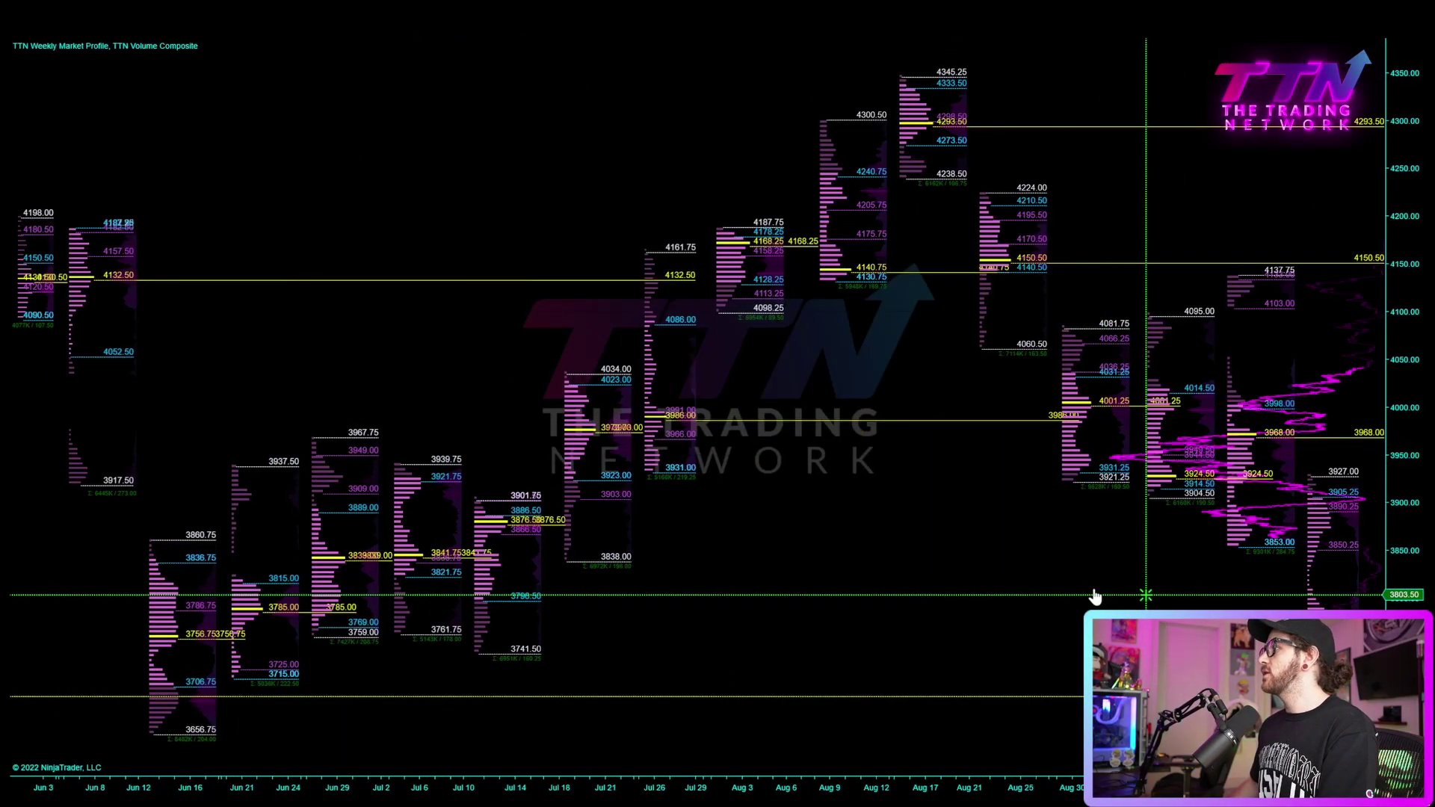
Switch to the weekly profile chart and draw a red arrow at the mid-June week's 3706.75 level.
left_click_drag(922, 737, 938, 717)
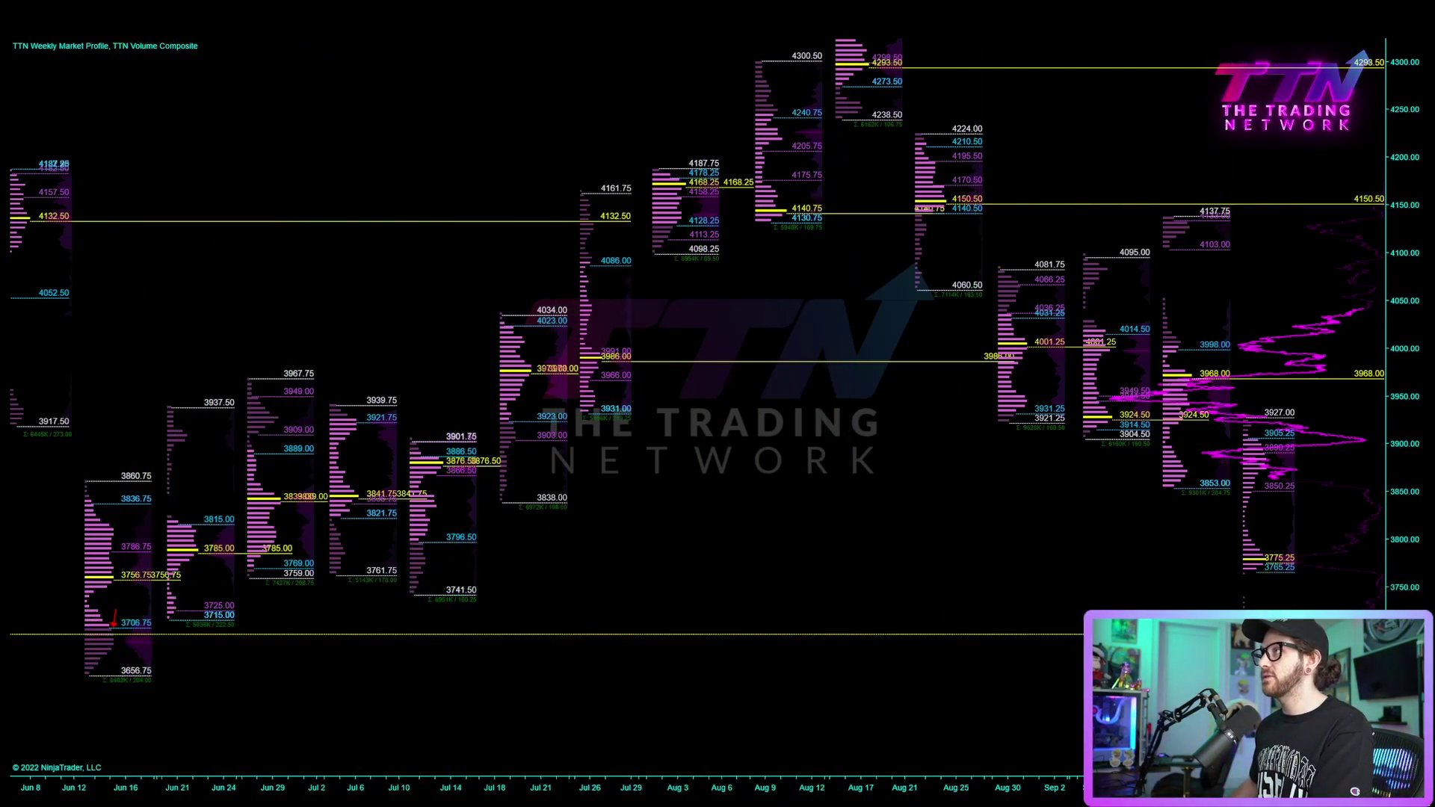
left_click_drag(1147, 683, 914, 658)
left_click_drag(1404, 632, 1314, 618)
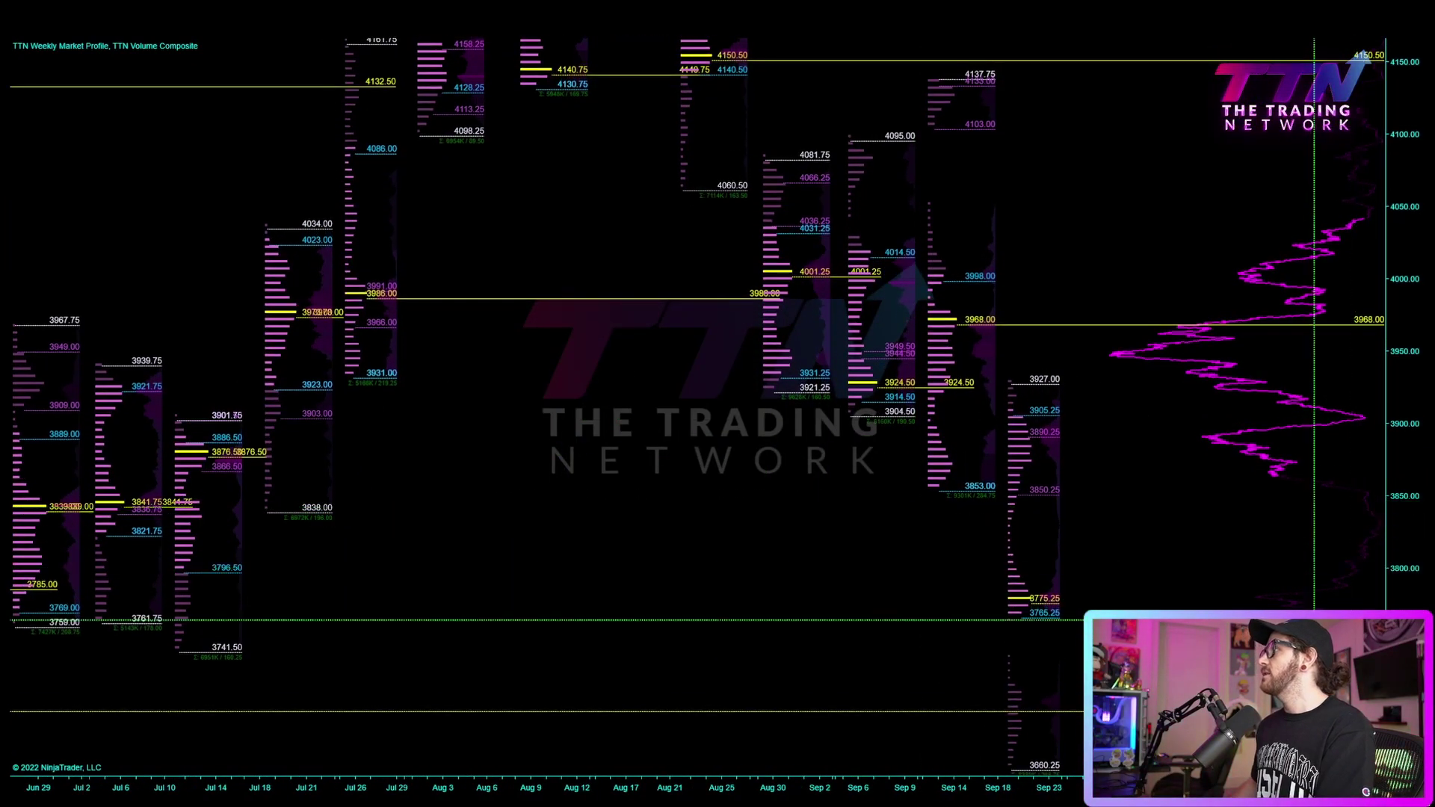
Draw red arrows at the volume composite's peak near 3710 and at the latest full week's 3765.25 level.
left_click_drag(1287, 680, 1243, 513)
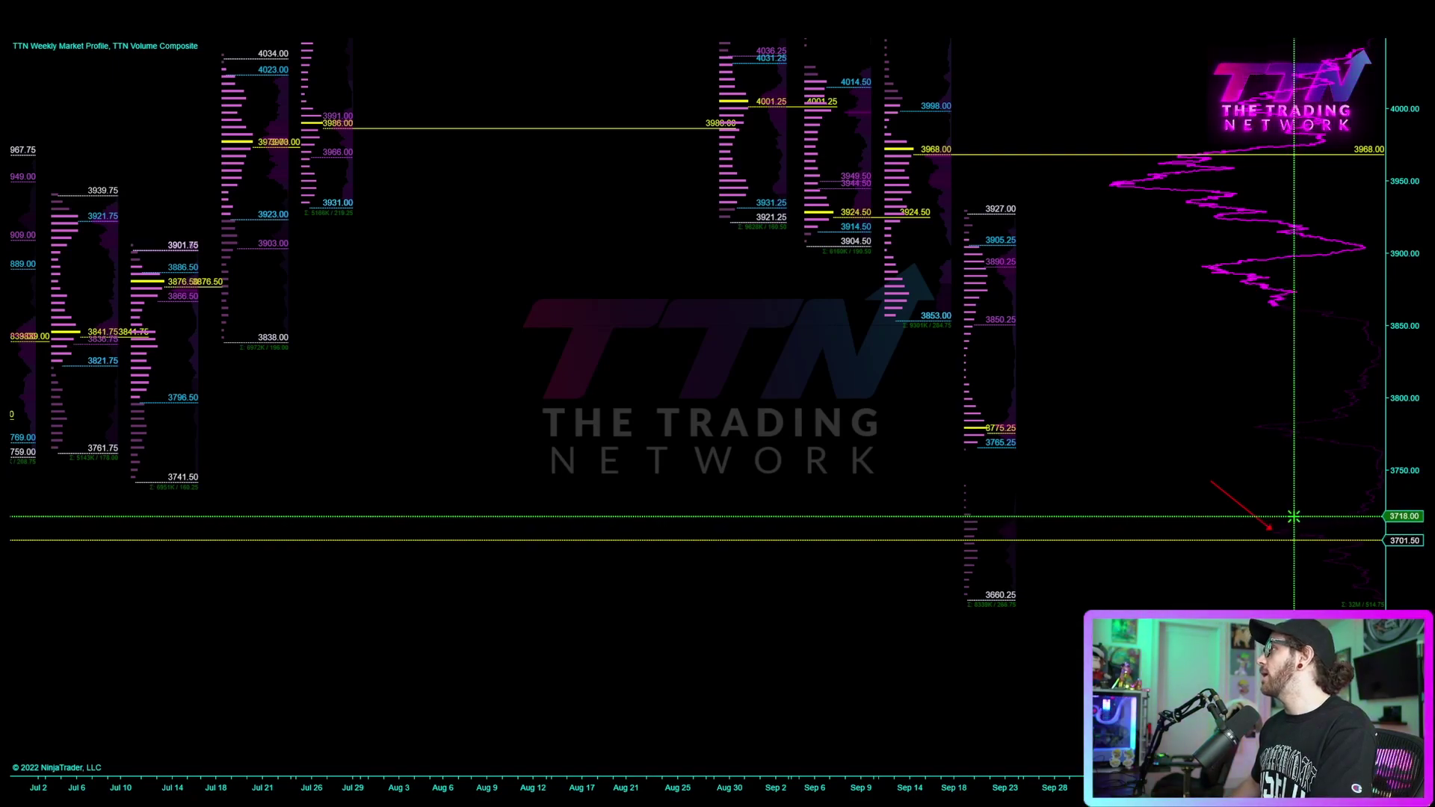
key("ctrl+F2")
left_click(1089, 445)
left_click(1032, 445)
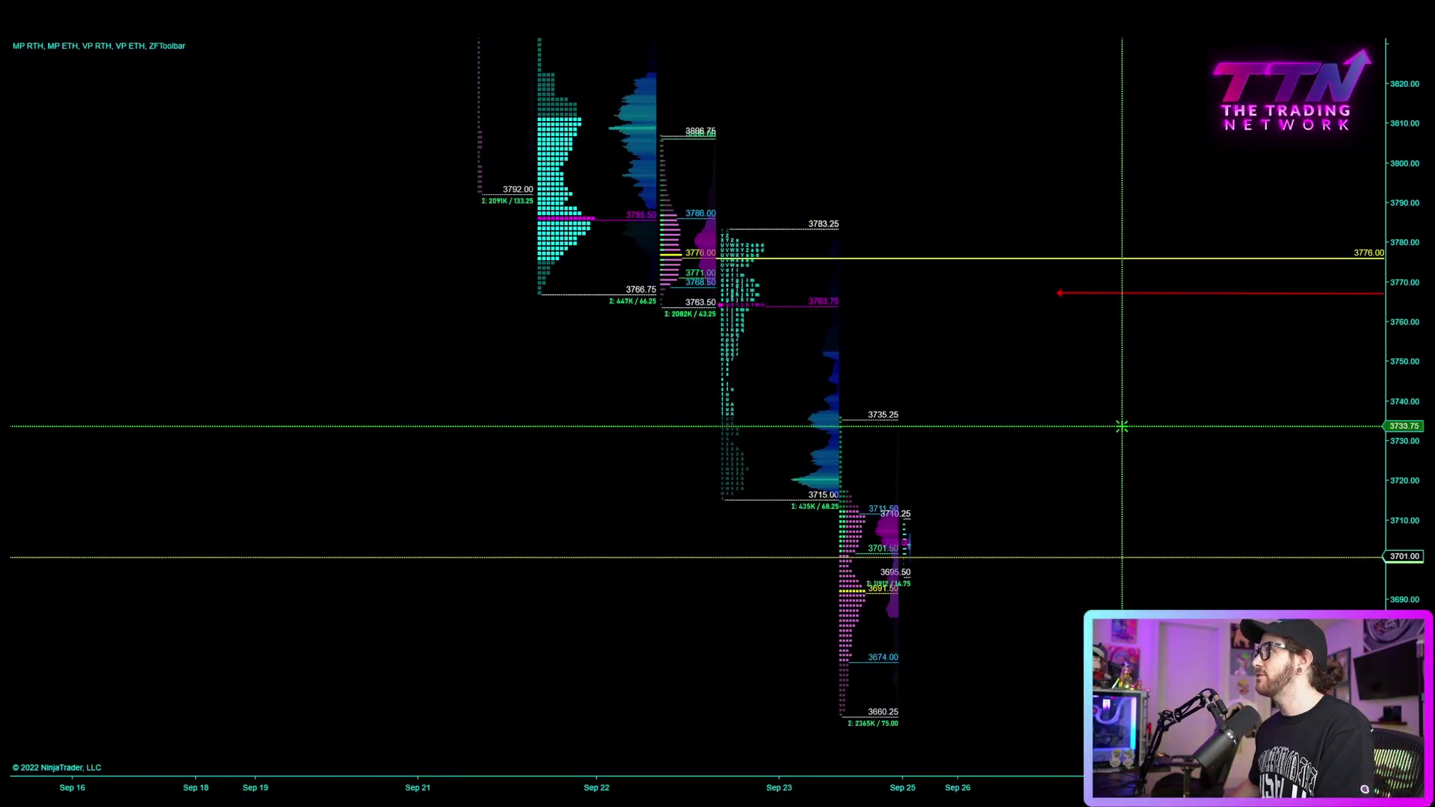
Switch to the daily profile chart and draw red arrows at the 3763.75 overnight level and beneath the 3763.50 and 3766.75 lows.
key("ctrl+F2")
left_click(943, 279)
left_click(867, 280)
key("ctrl+F2")
left_click(708, 321)
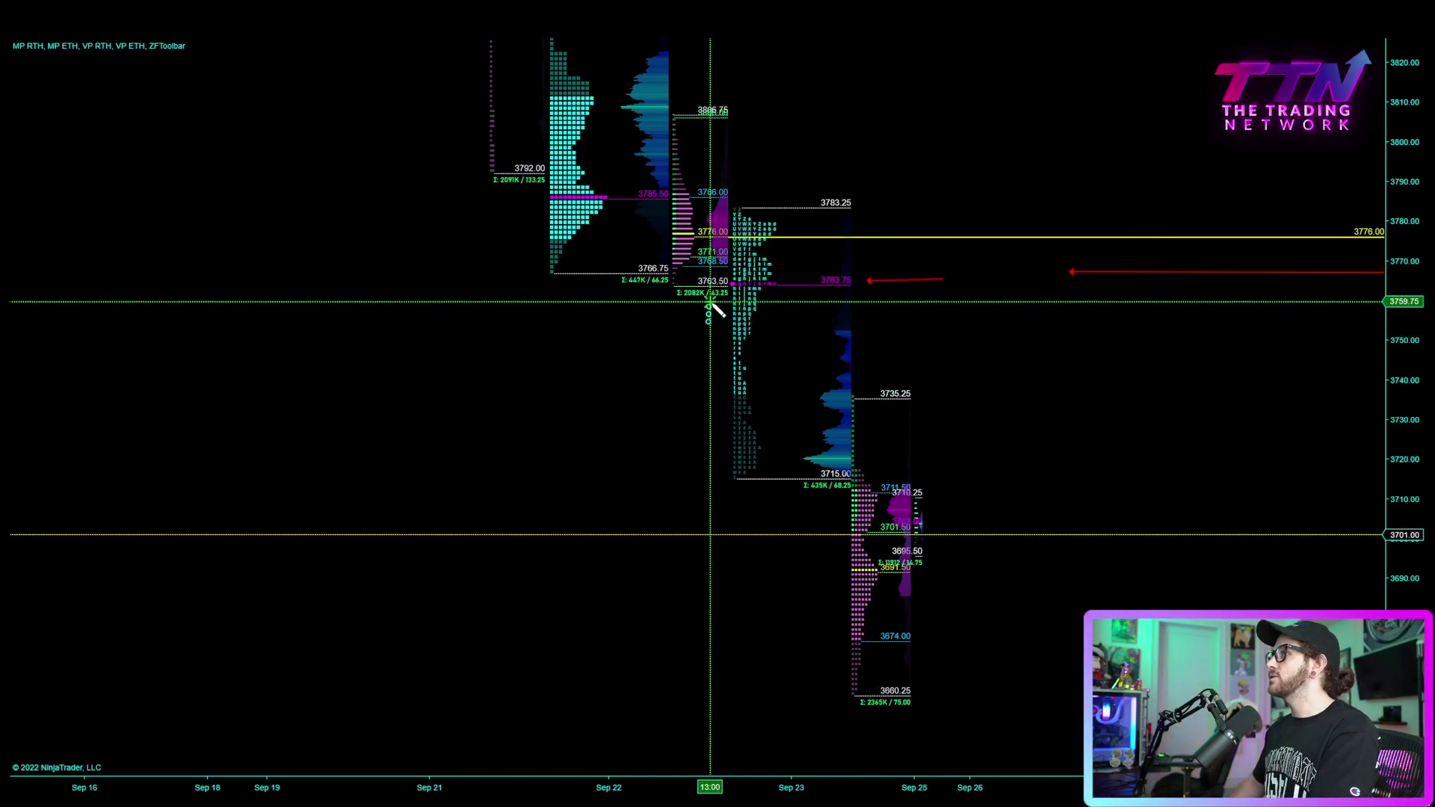
left_click(711, 293)
left_click_drag(630, 309, 630, 284)
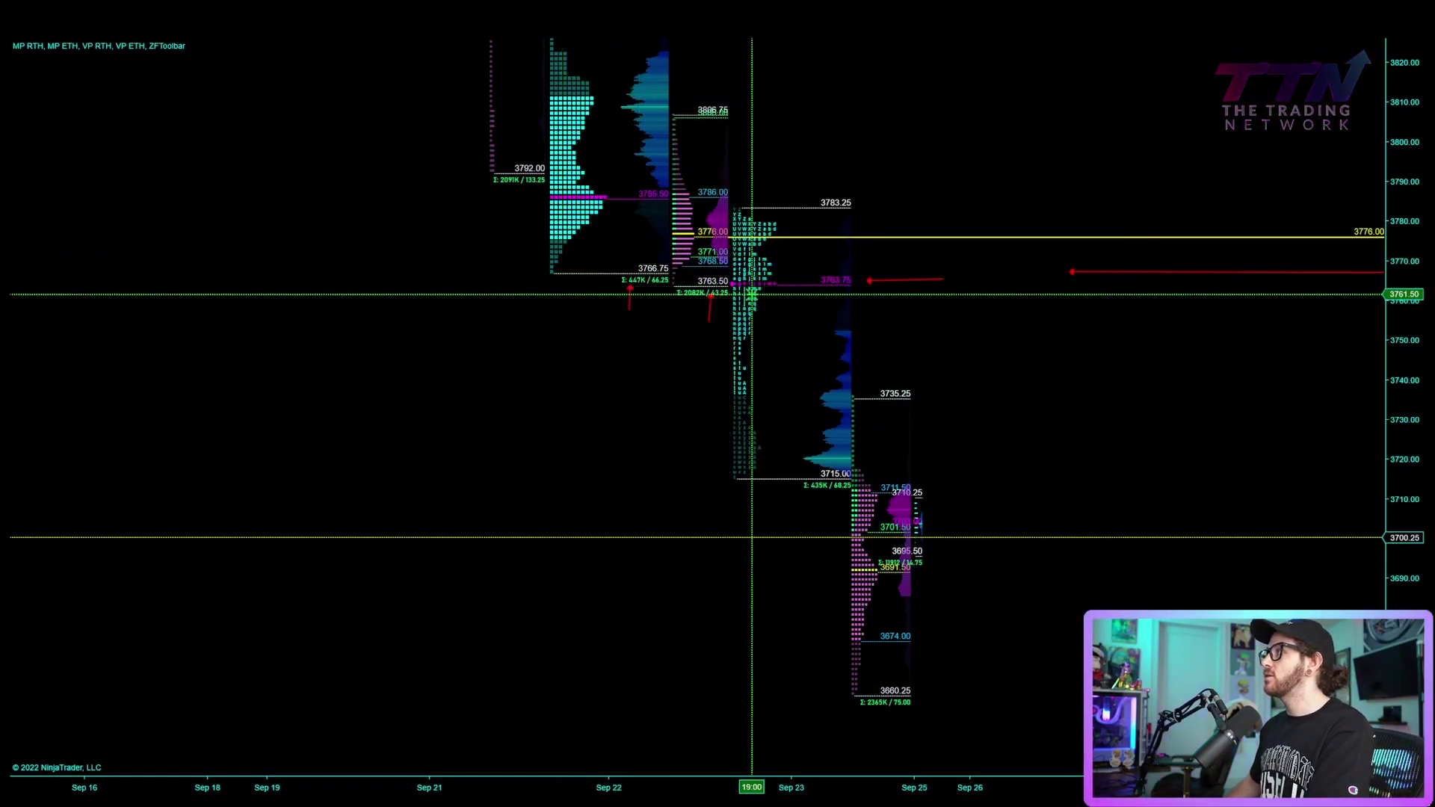
Shade a horizontal price zone from 3763.50 up to about 3776, and remove all drawings from the daily chart.
left_click_drag(715, 286, 715, 235)
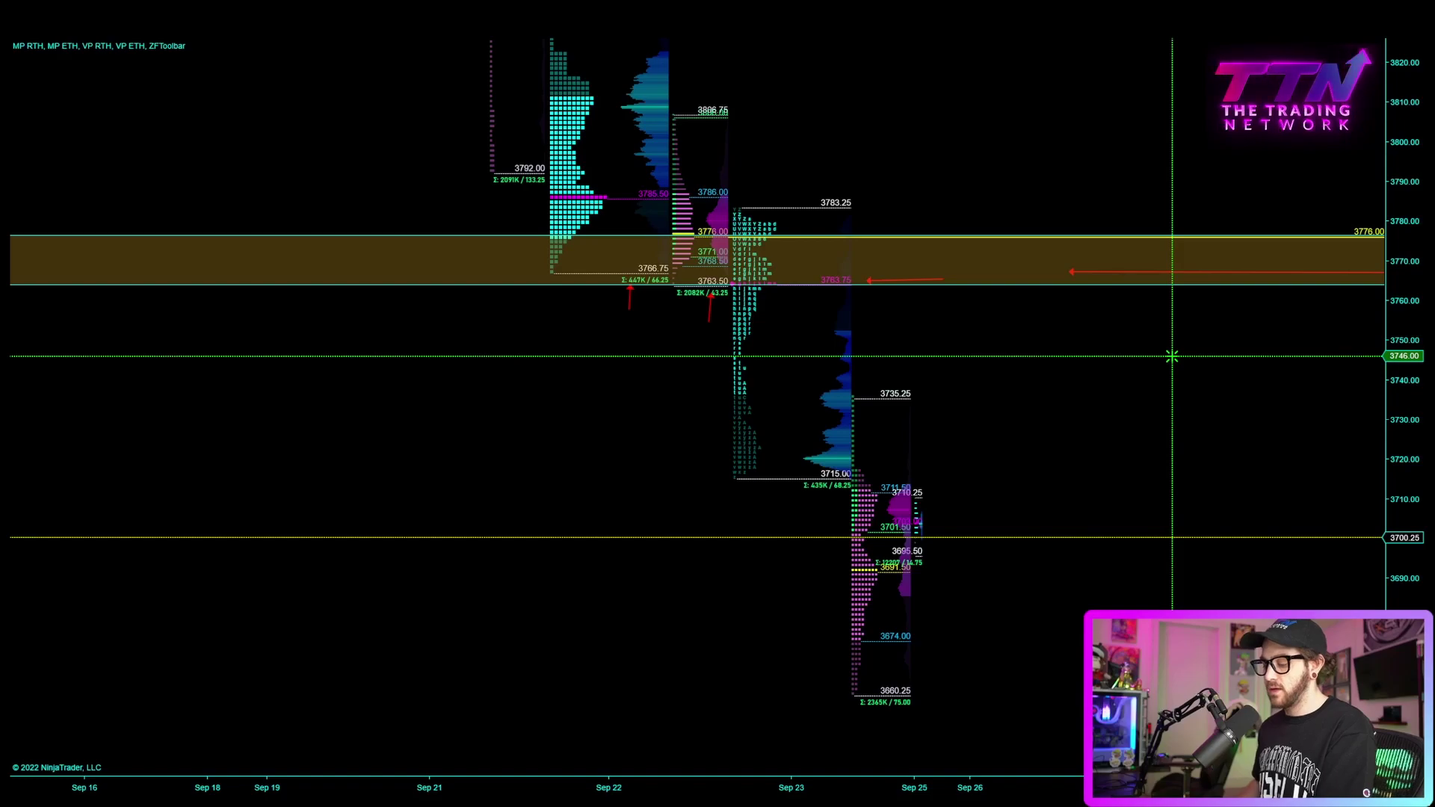
key("ctrl+shift+d")
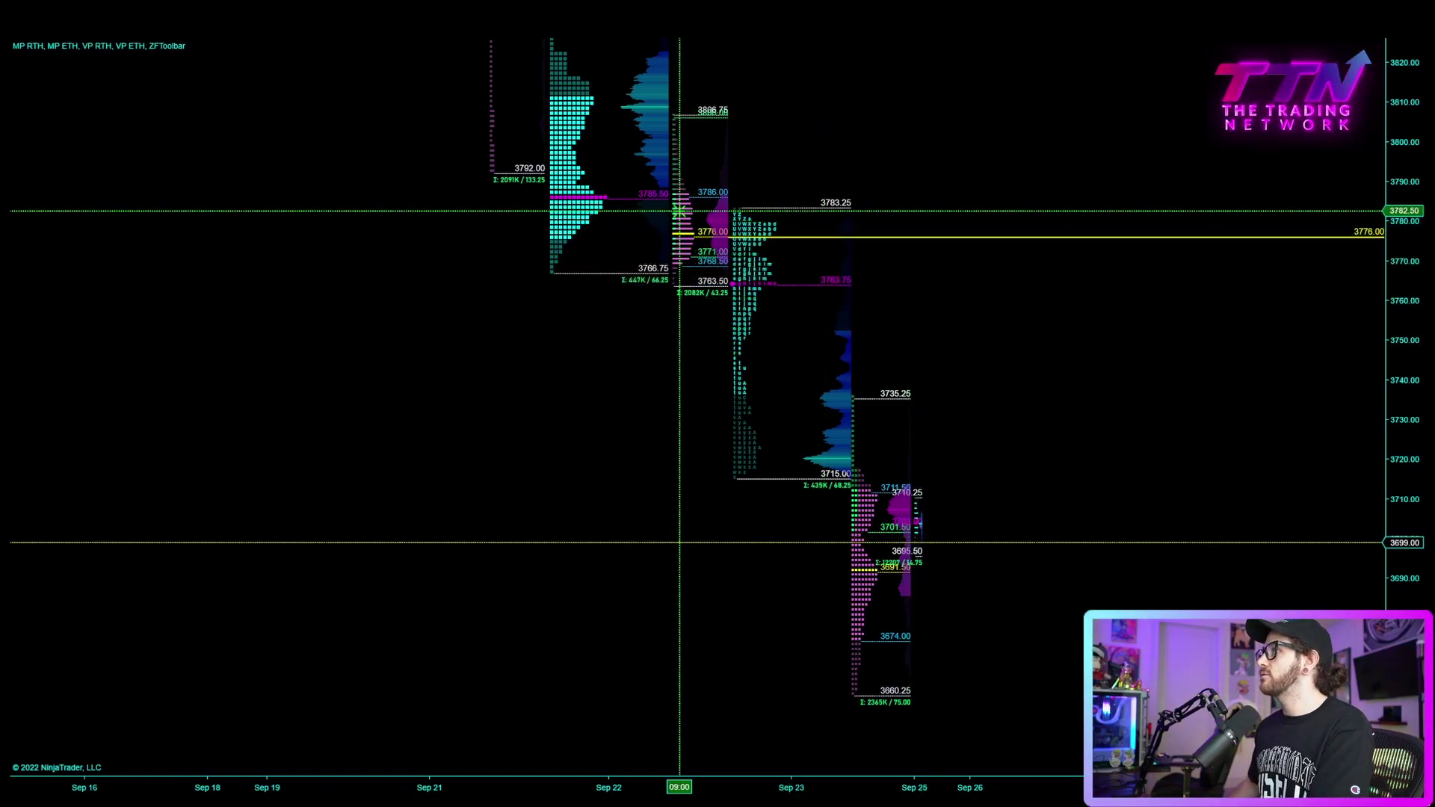
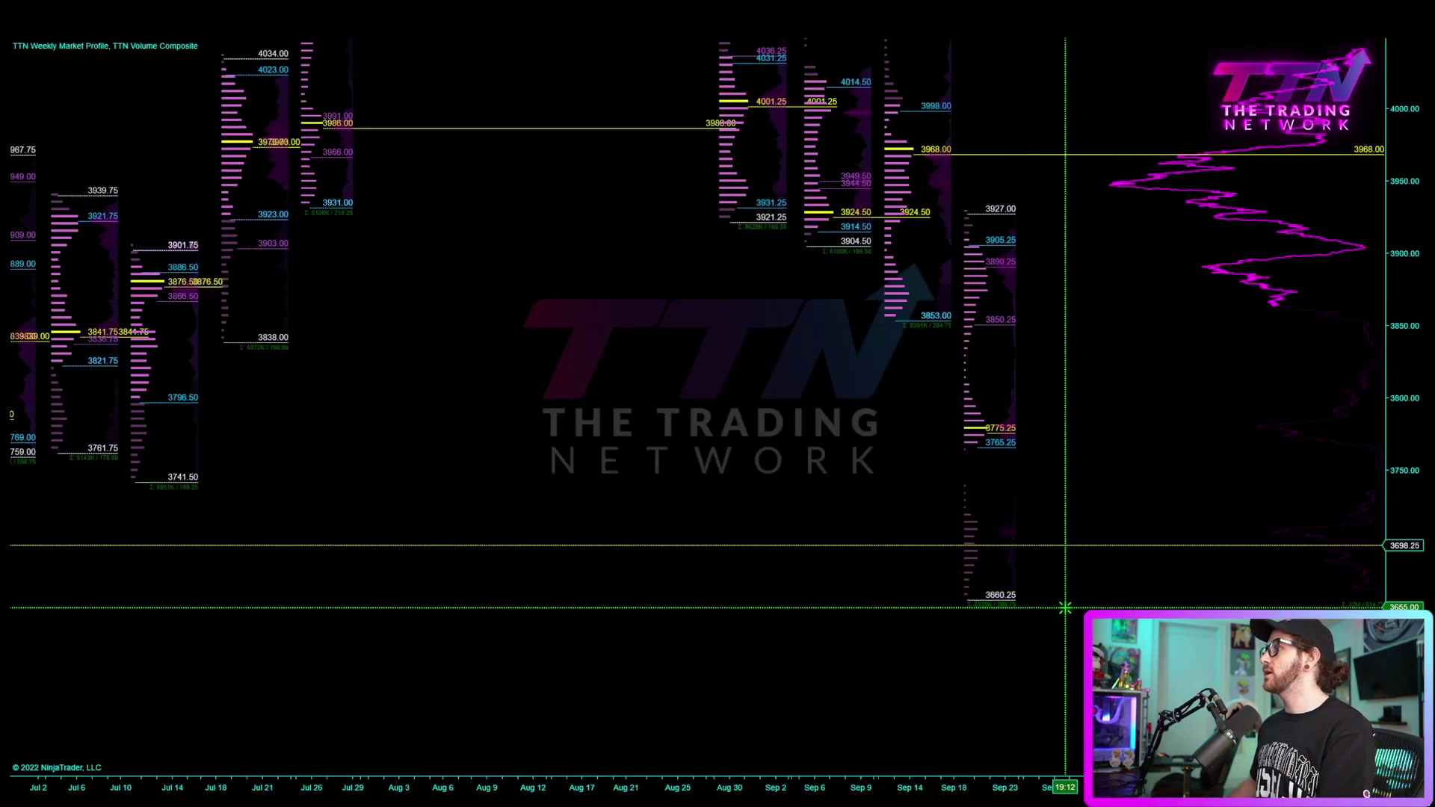
On the weekly profile chart, draw red arrows at the composite peaks near 3710 and 3780 and at the latest full week's 3765.25 level.
scroll(890, 602, "down", 3)
scroll(1279, 318, "up", 3)
left_click_drag(1396, 223, 1398, 295)
left_click_drag(1177, 643, 1135, 651)
left_click_drag(1237, 481, 1278, 512)
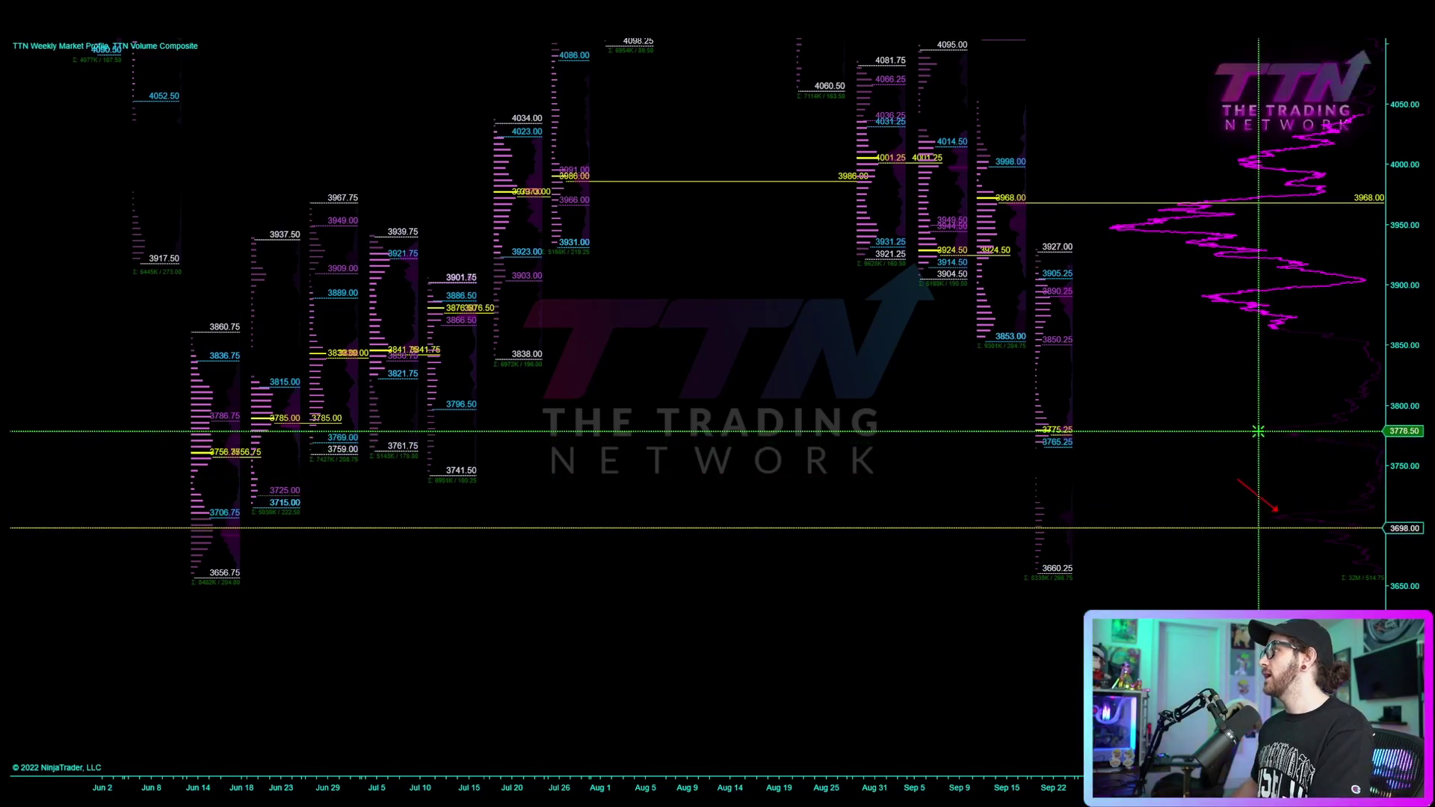
left_click(1084, 444)
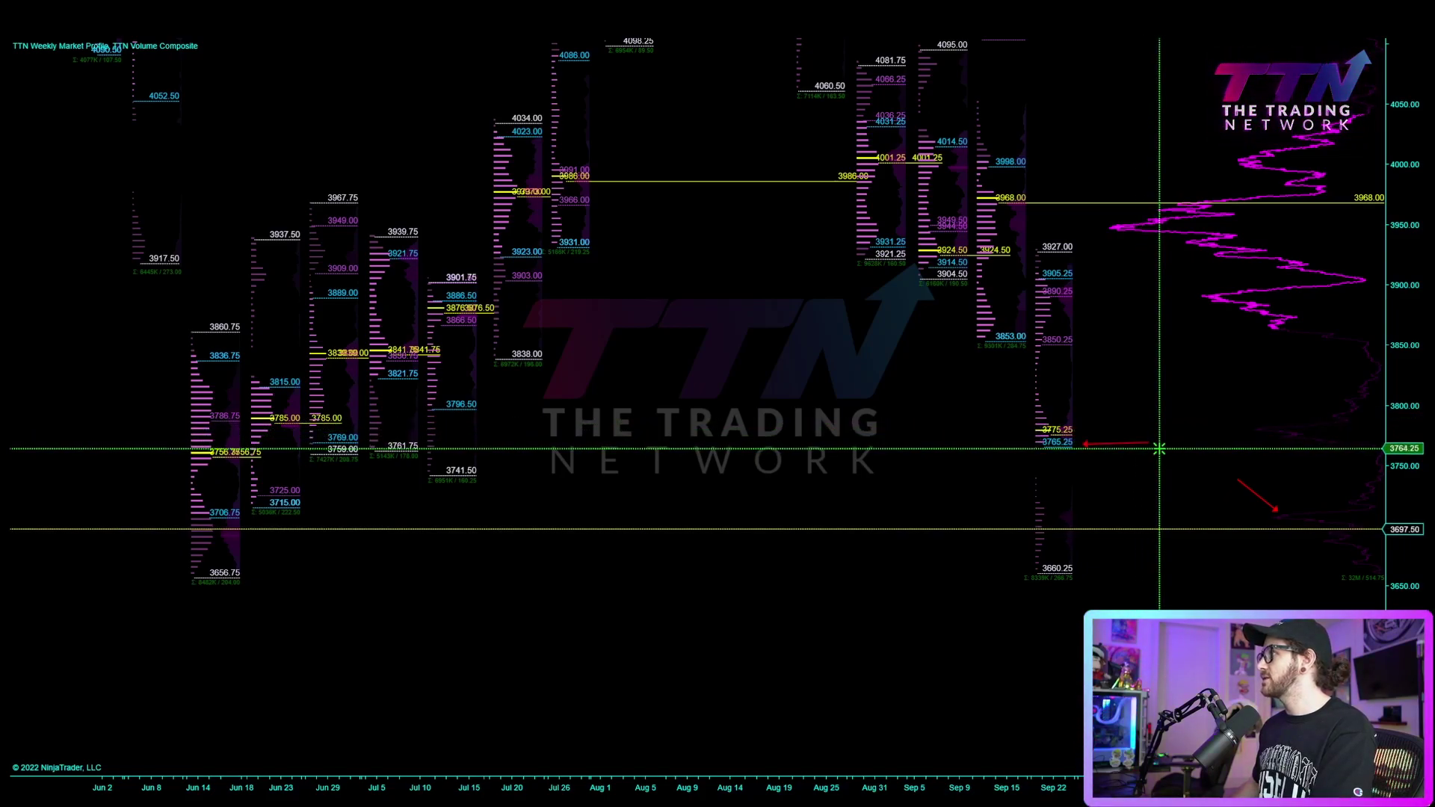
left_click(1215, 405)
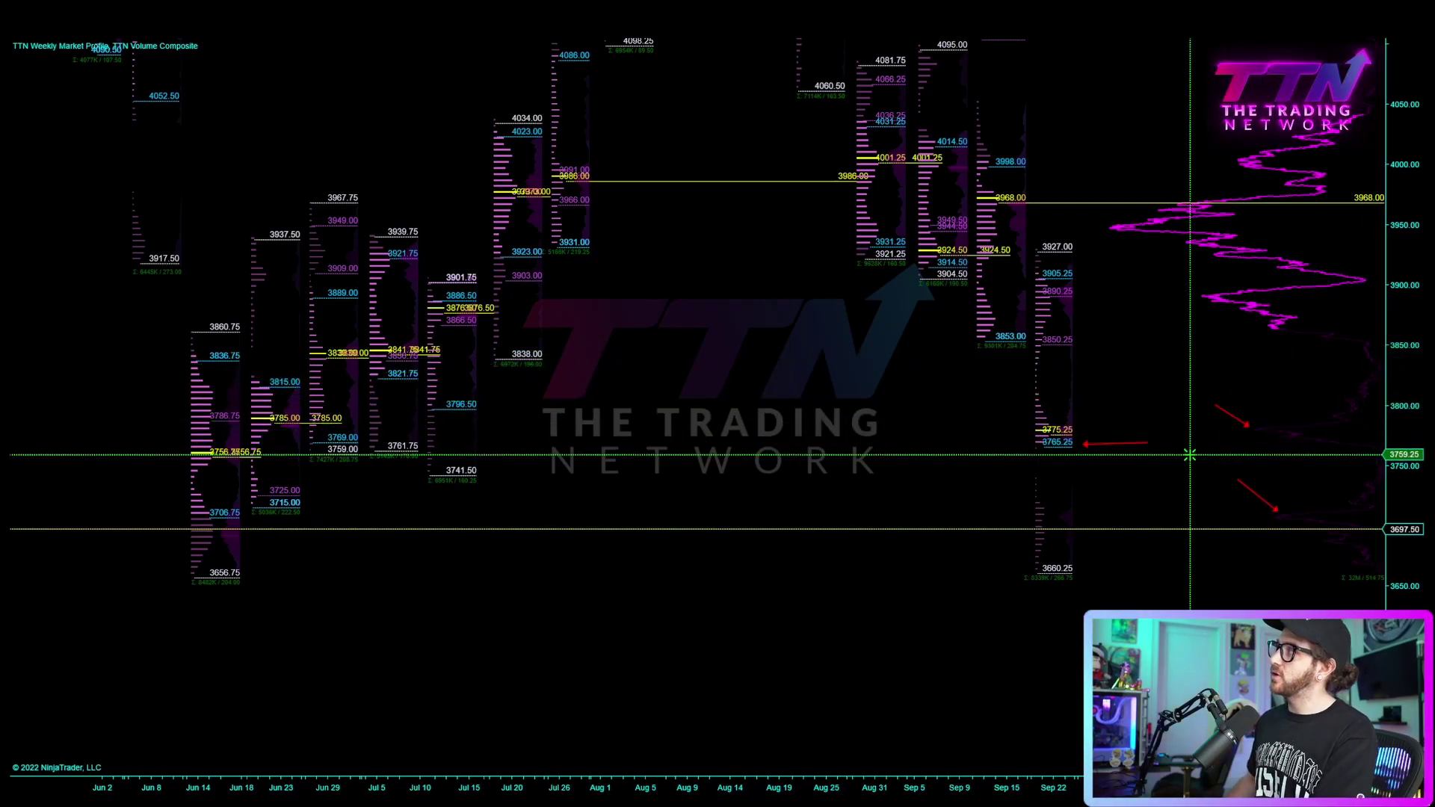
Draw a red arrow at the mid-June week's 3706.75 level and mark a narrow zone between the 3656.75 and 3660.25 weekly lows.
mouse_move(1410, 285)
left_mouse_down()
mouse_move(1405, 214)
mouse_move(1404, 289)
left_mouse_up()
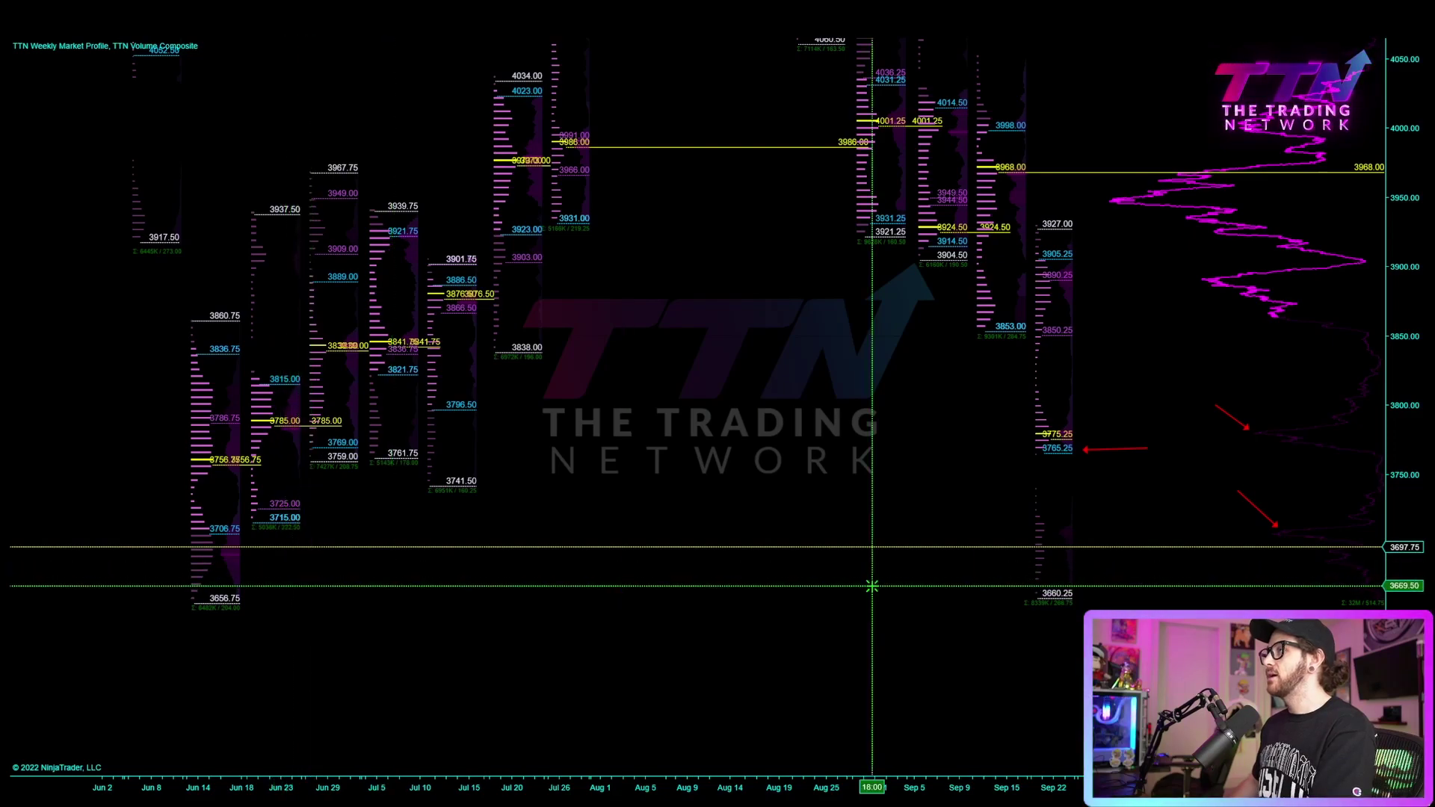
left_click_drag(293, 552, 246, 536)
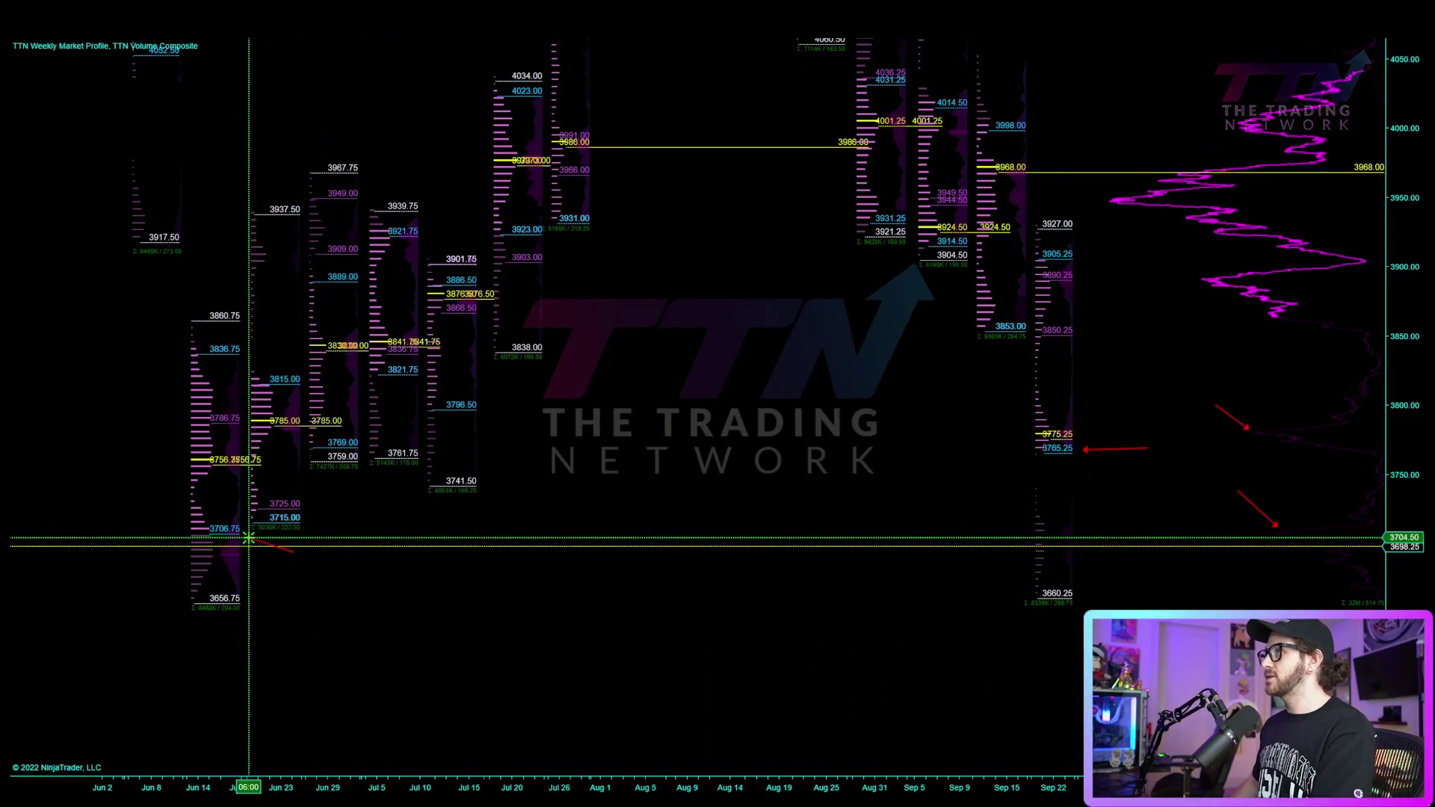
left_click(244, 602)
left_click(716, 445)
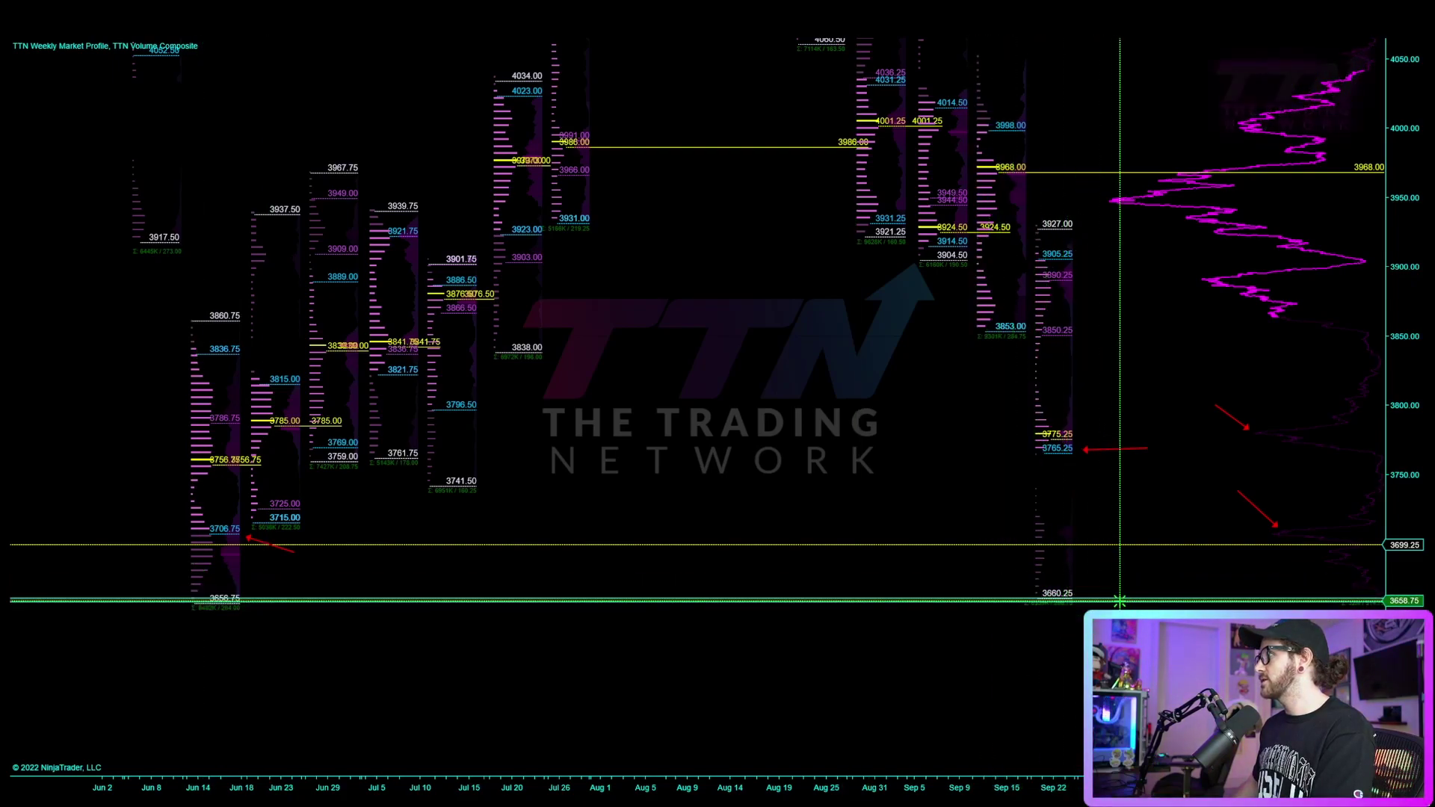
left_click_drag(1422, 478, 1171, 657)
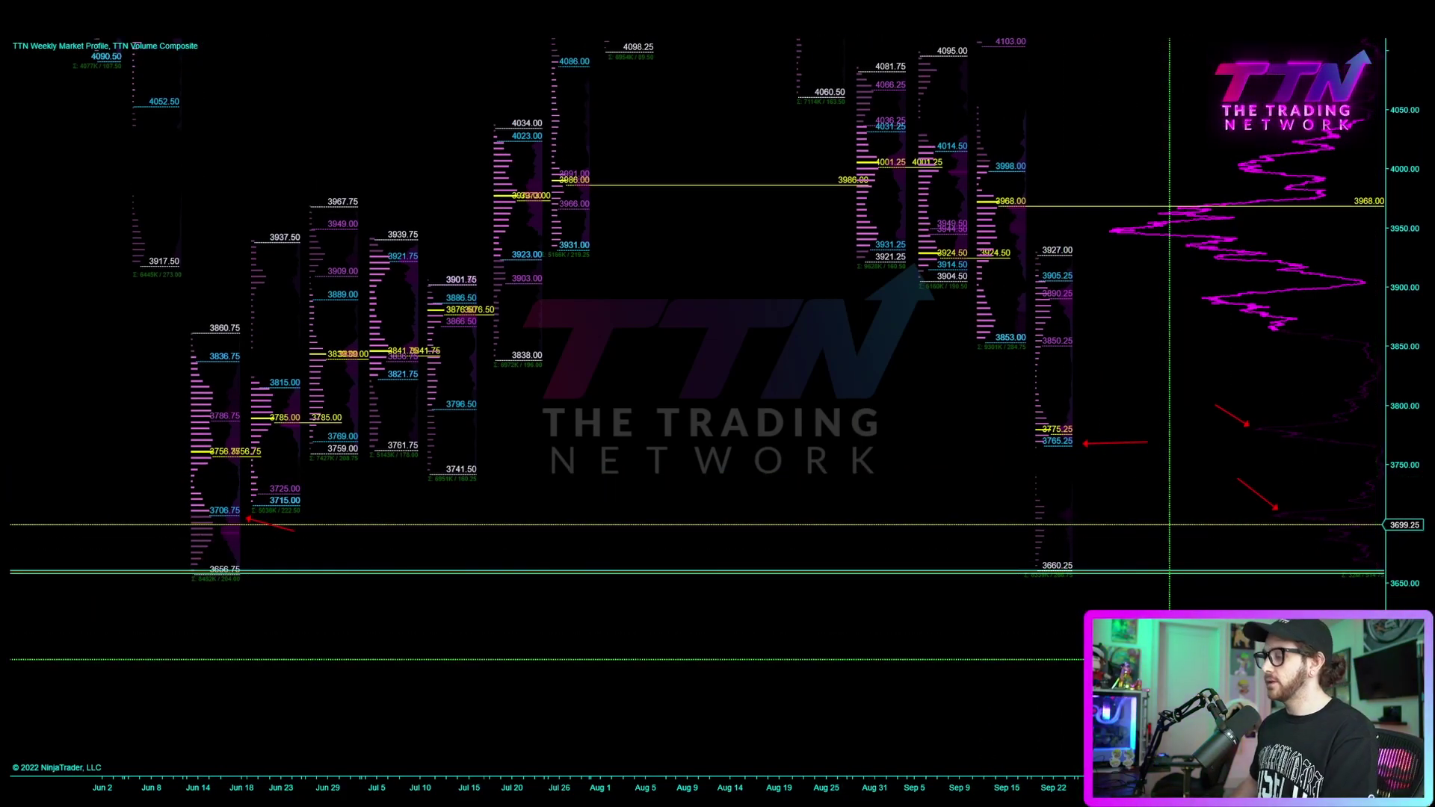
Clear the drawings from the weekly chart and examine the older weekly profiles from October through March around 3700.
key("Delete")
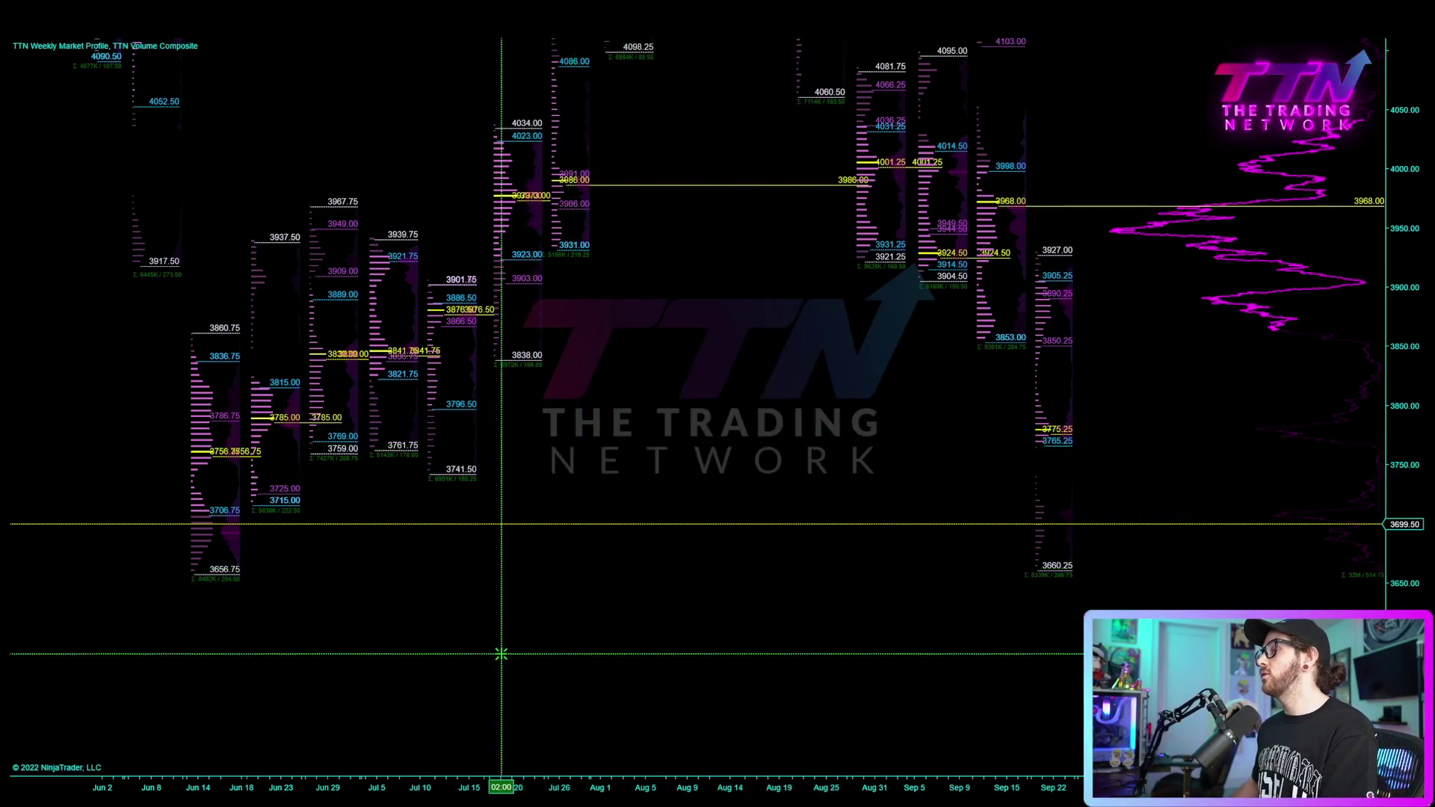
left_click_drag(1415, 81, 1415, 154)
left_click_drag(974, 560, 972, 603)
left_click_drag(804, 617, 841, 718)
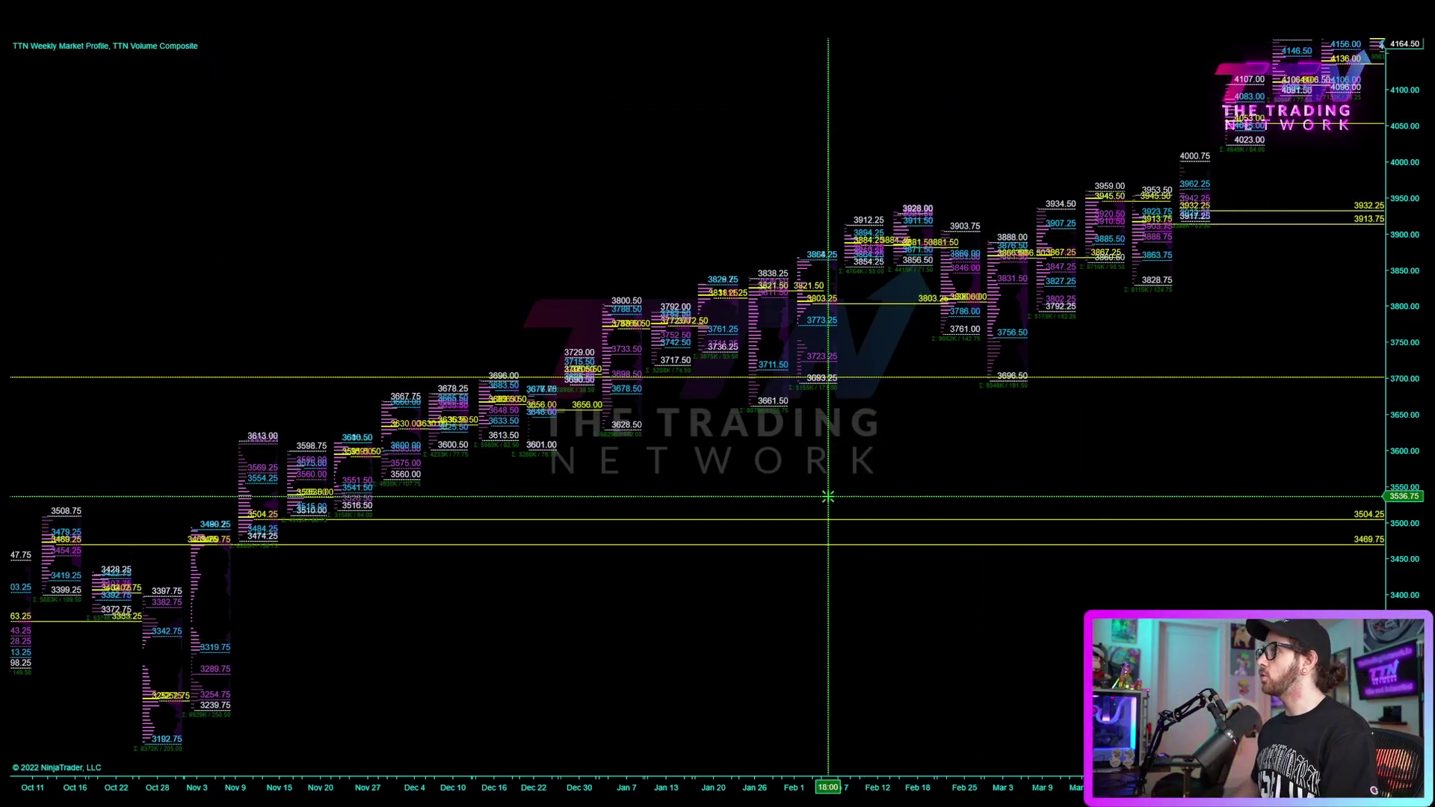
left_click_drag(656, 625, 967, 567)
scroll(788, 589, "down", 3)
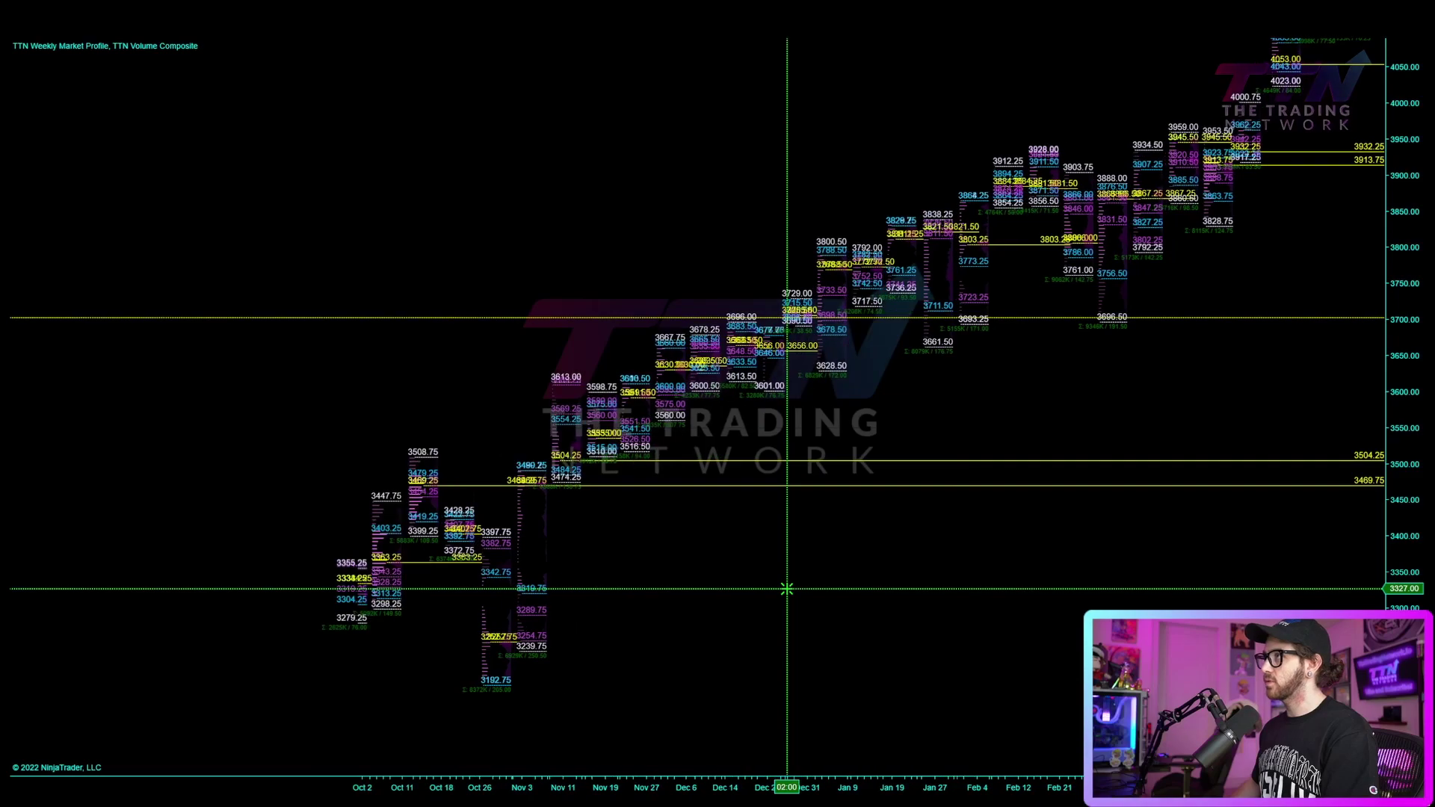
scroll(788, 589, "down", 5)
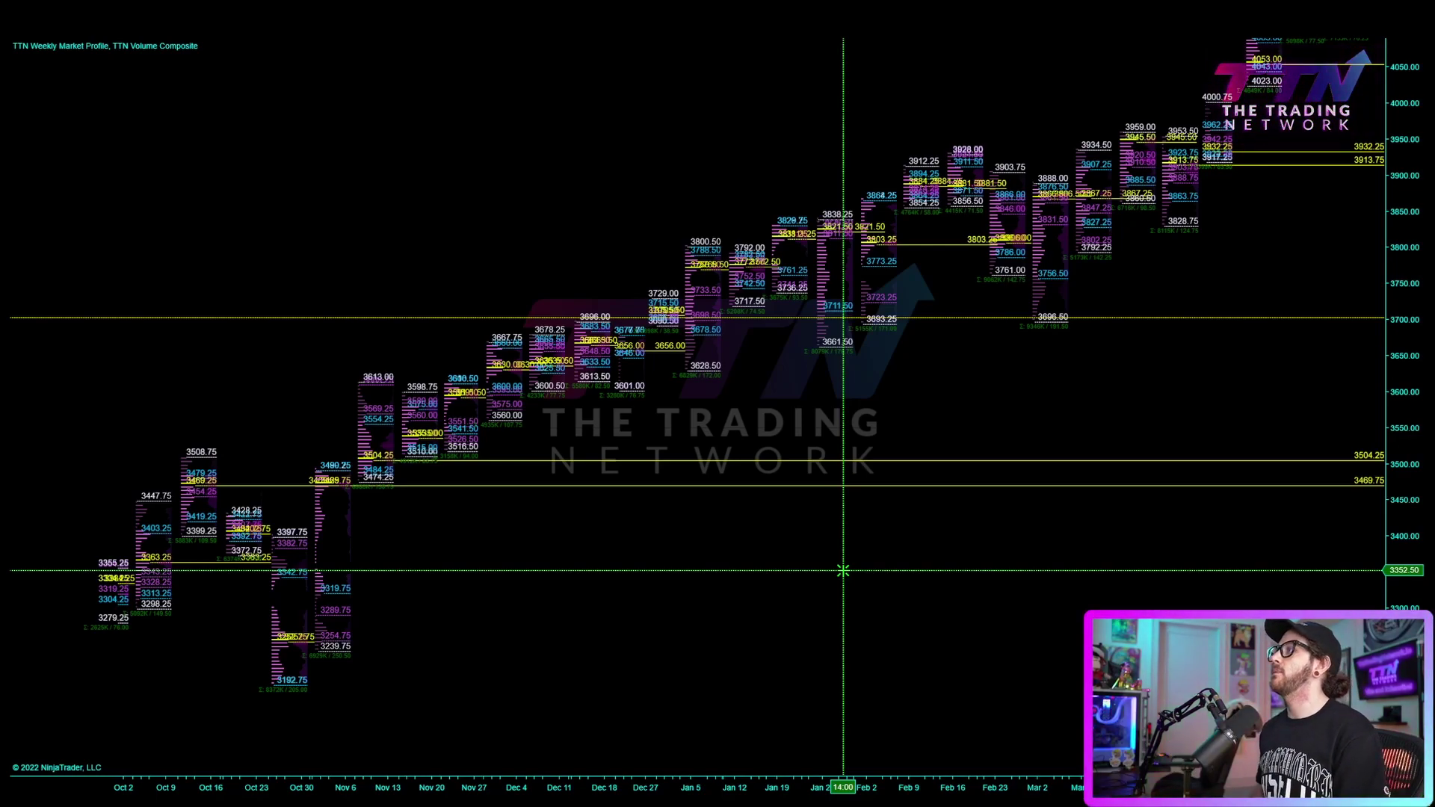
left_click_drag(1259, 226, 1179, 333)
left_click_drag(1418, 432, 1143, 523)
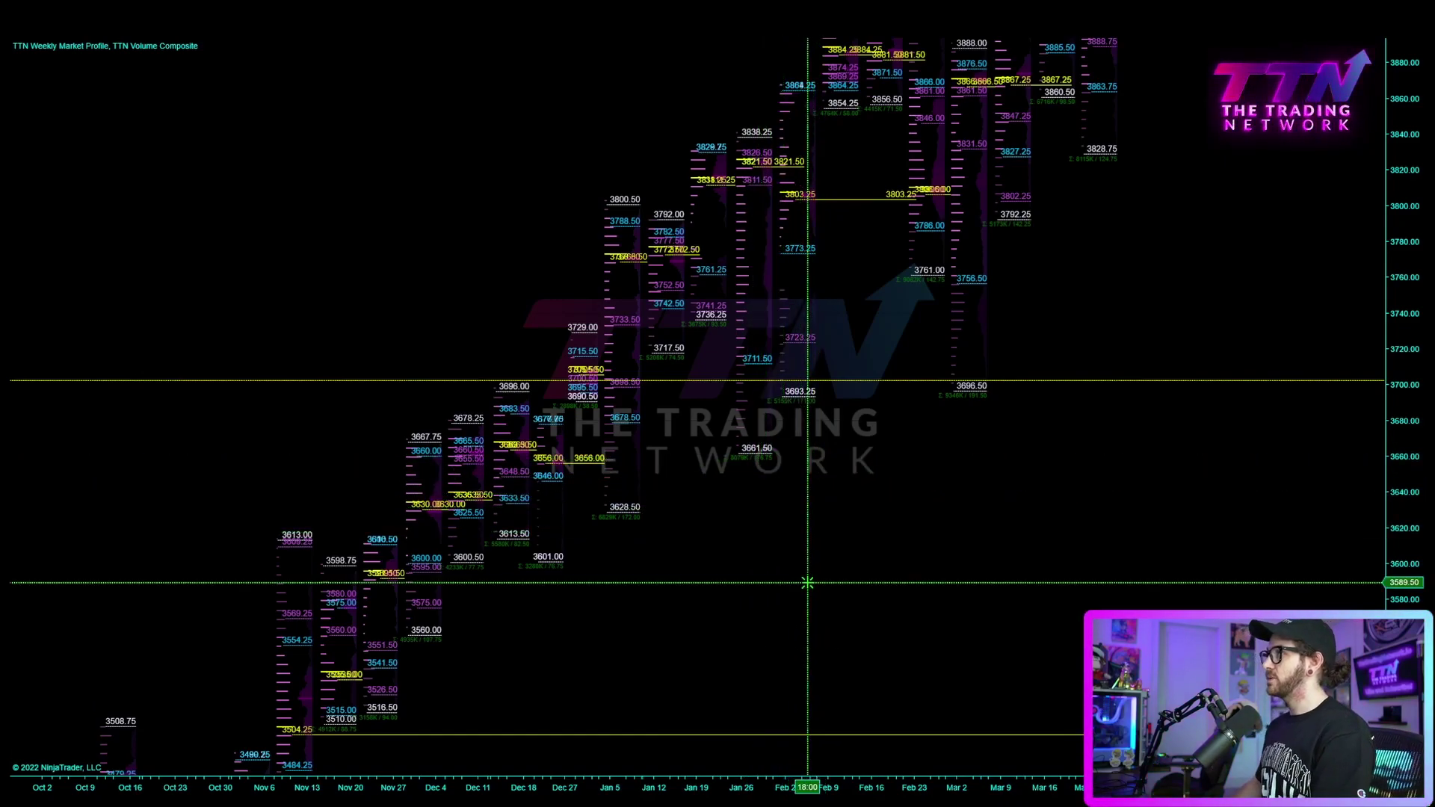
Draw red arrows beneath the 3661.50, 3628.50 and 3601.00 weekly lows.
left_click_drag(748, 510, 756, 465)
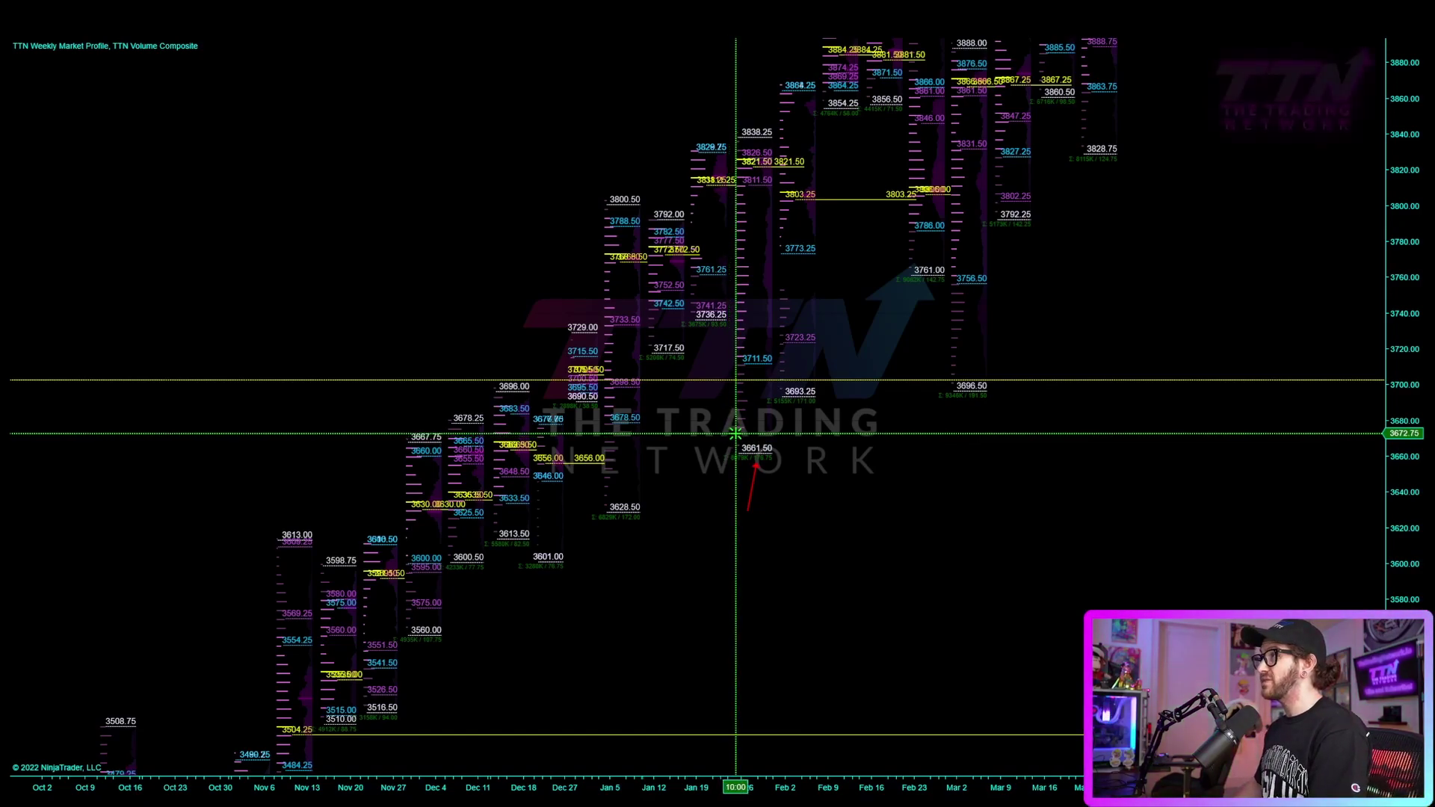
left_click_drag(682, 555, 661, 534)
left_click(630, 519)
left_click(593, 598)
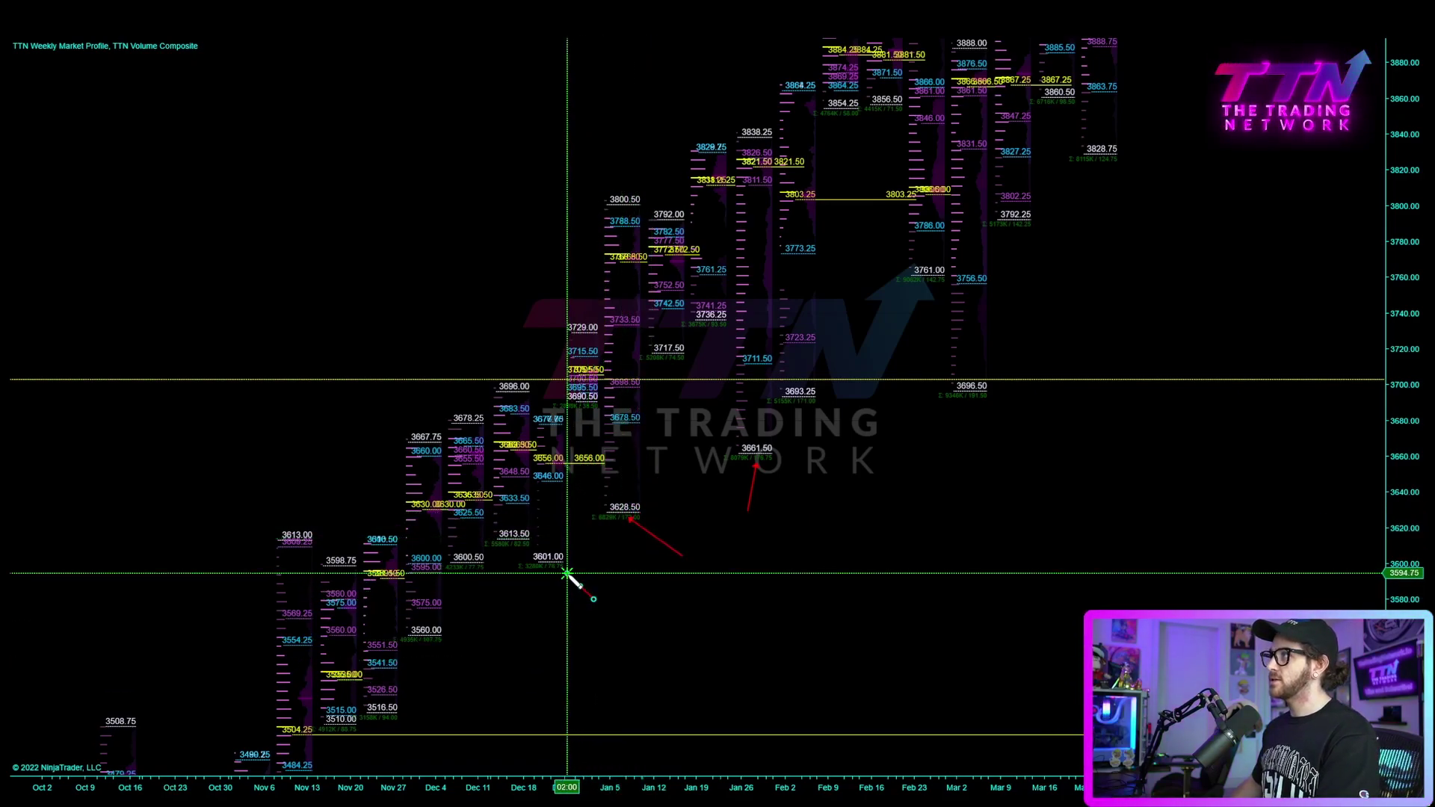
left_click(567, 573)
Draw red arrows at the 3560.00 weekly low and at the 3504.25 horizontal level.
left_click(457, 630)
left_click(477, 671)
left_click(481, 725)
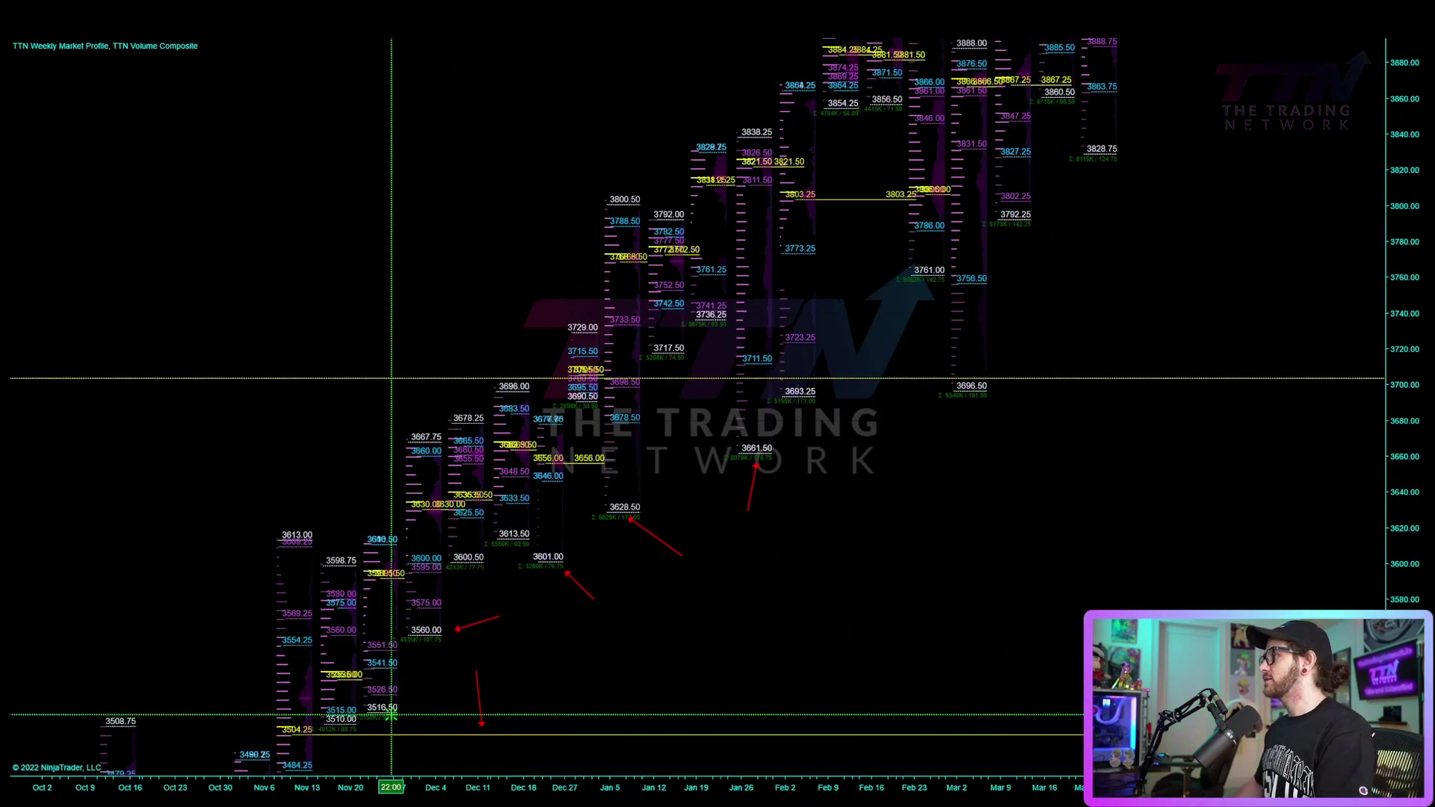
Examine the older weekly profiles from October through early April, from the marked lows up to the 4000 area.
left_click_drag(1406, 192, 1403, 289)
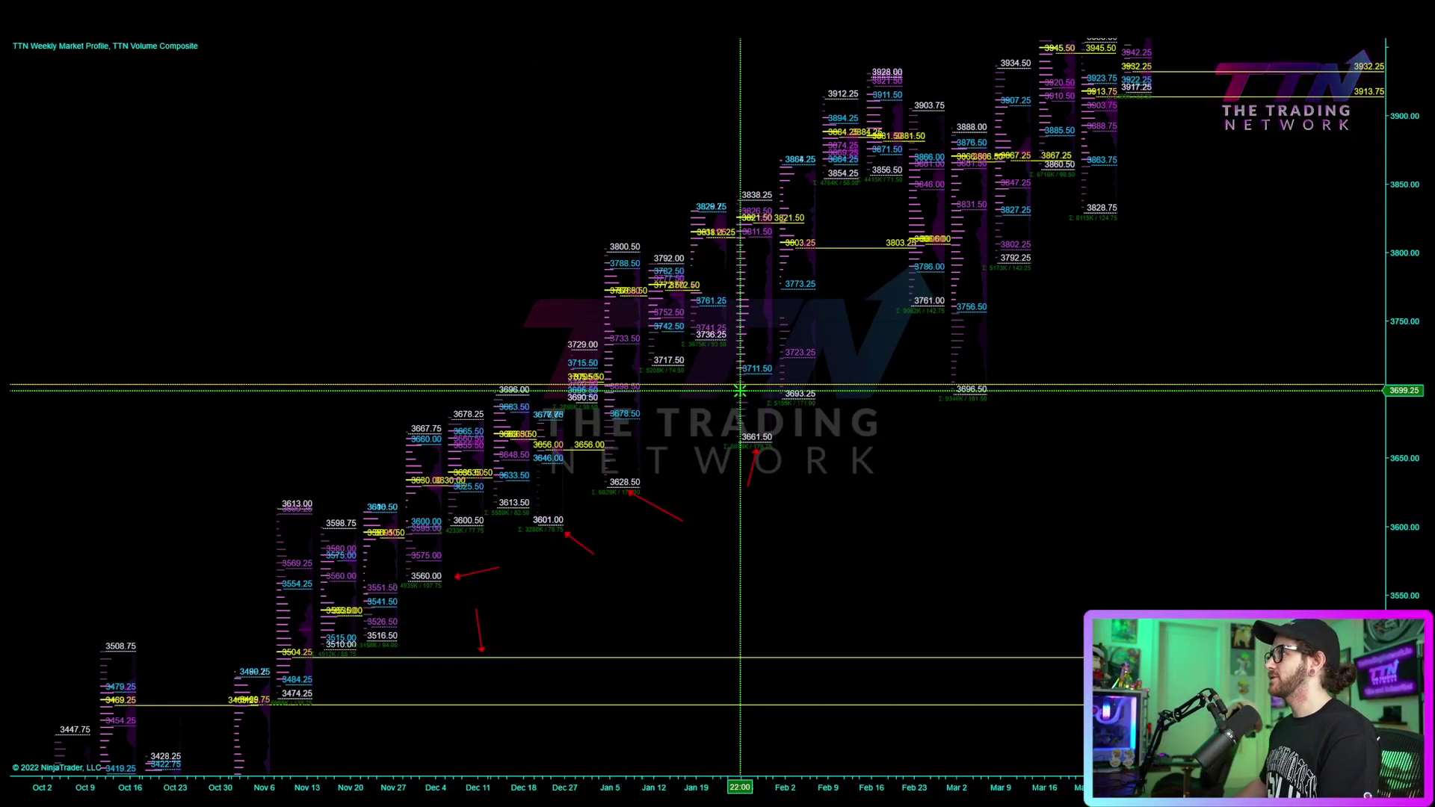
left_click_drag(1376, 322, 1261, 414)
left_click_drag(1152, 385, 1352, 268)
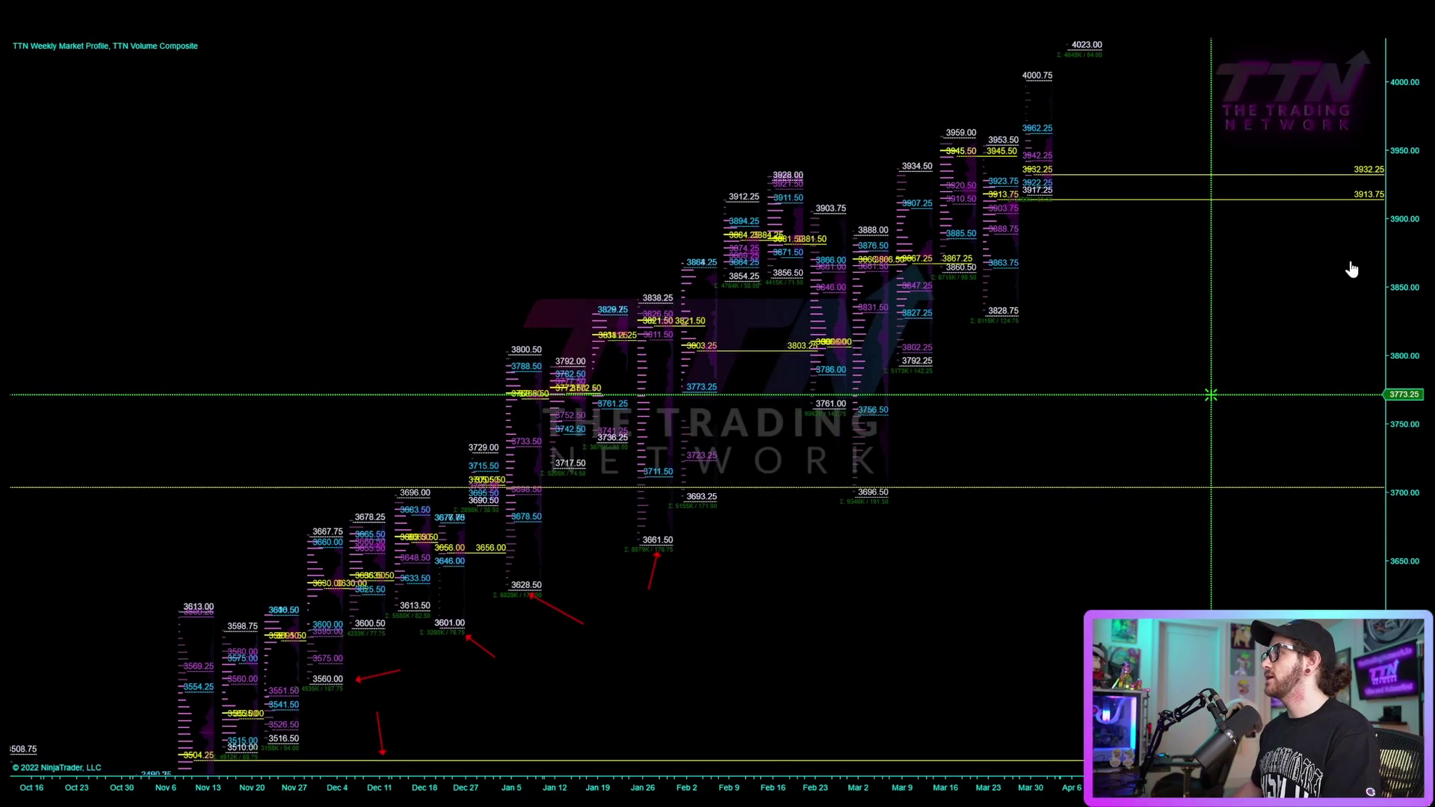
left_click_drag(1402, 89, 1392, 212)
left_click_drag(1213, 576, 1177, 505)
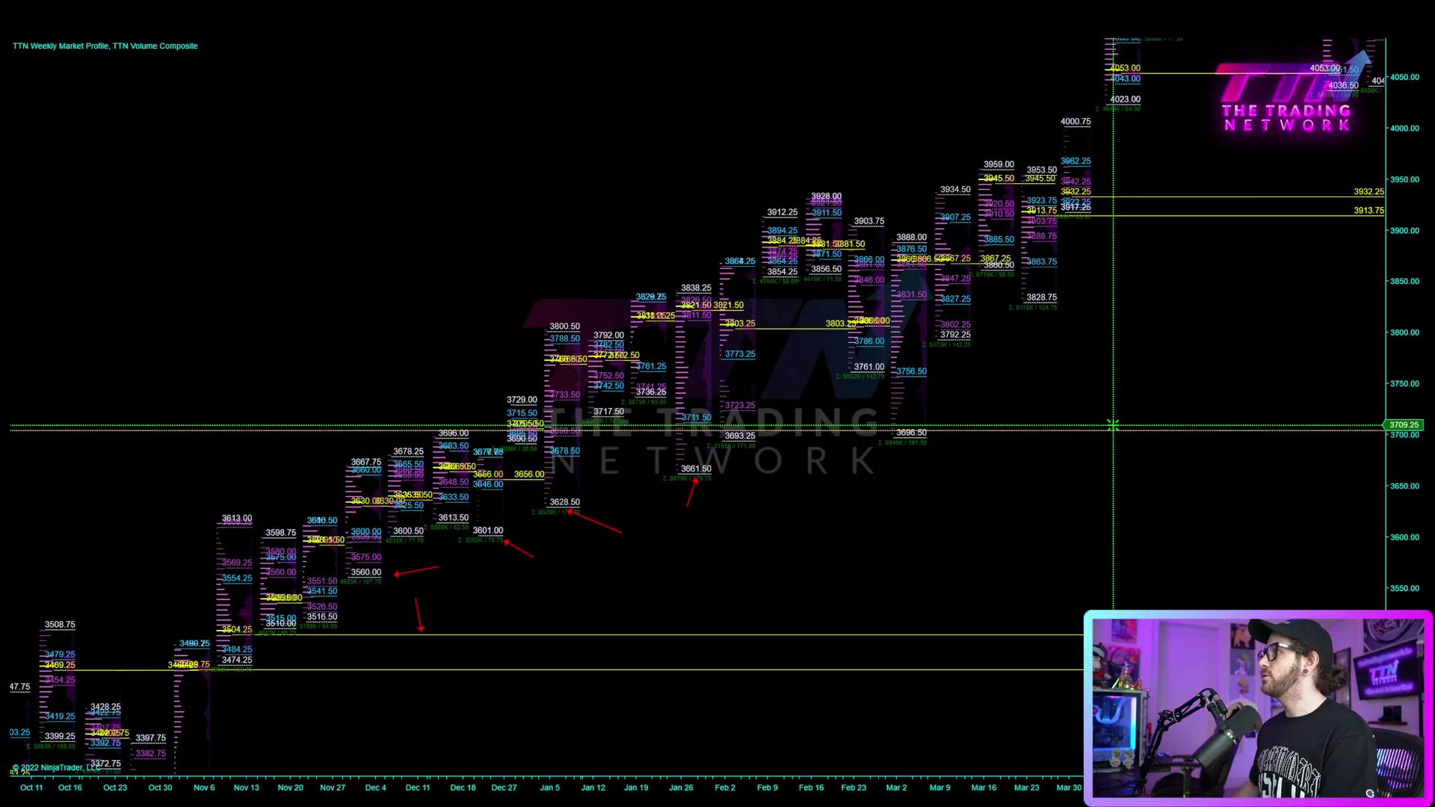
left_click_drag(1347, 544, 1290, 546)
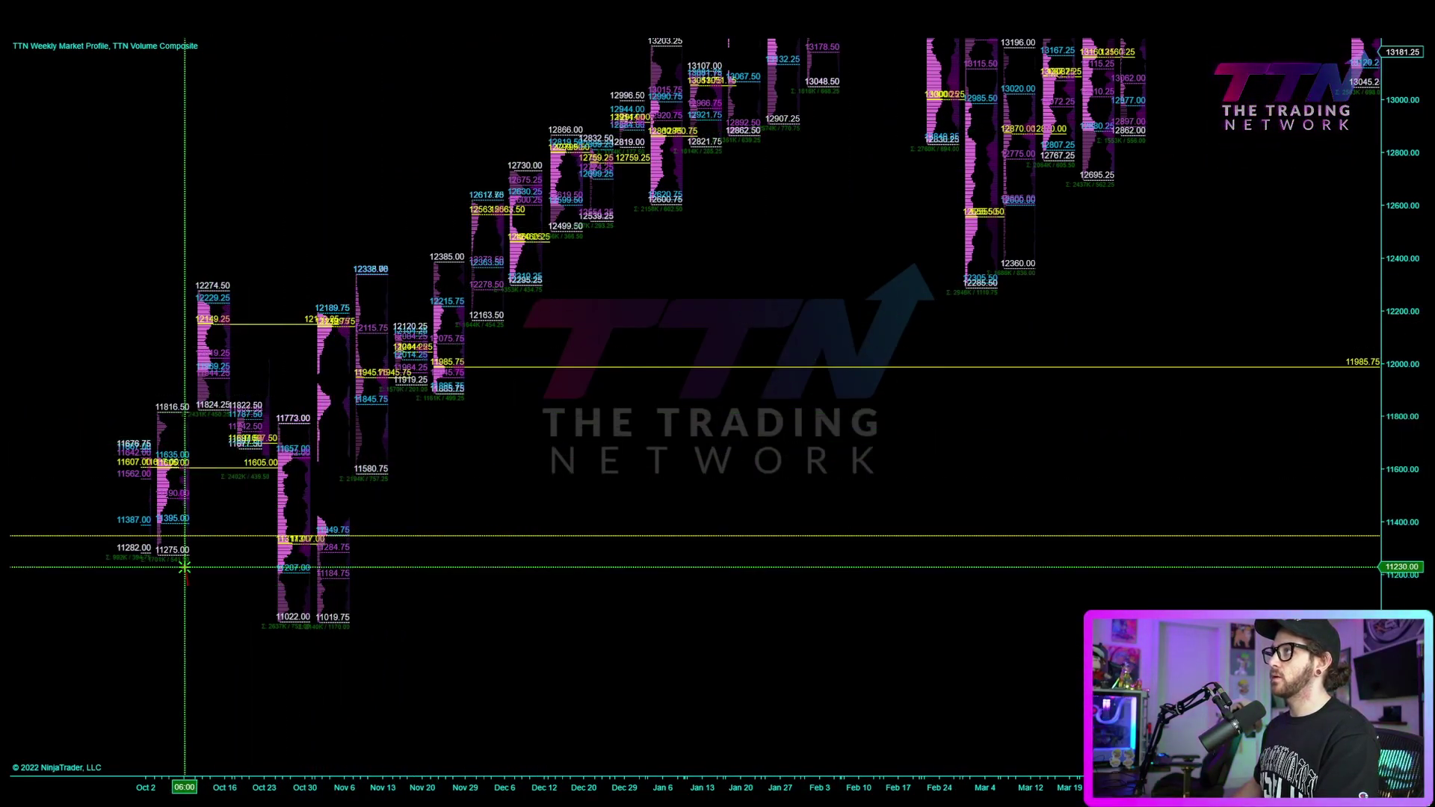
Draw a red arrow beneath the early-October 11282.00 weekly low and mark a narrow zone between the 11282.00 and 11275.00 lows.
left_click(137, 577)
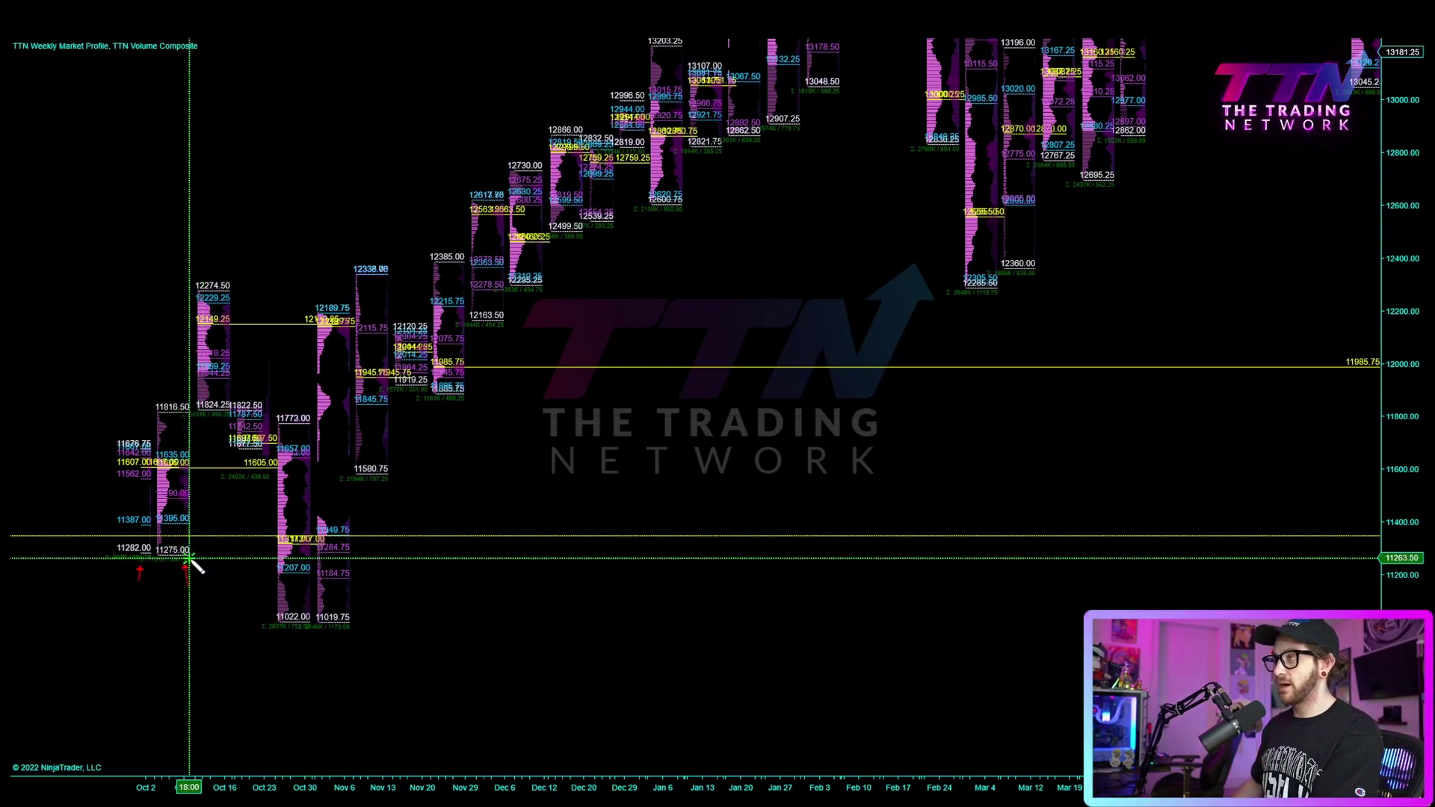
left_click(201, 556)
left_click(205, 548)
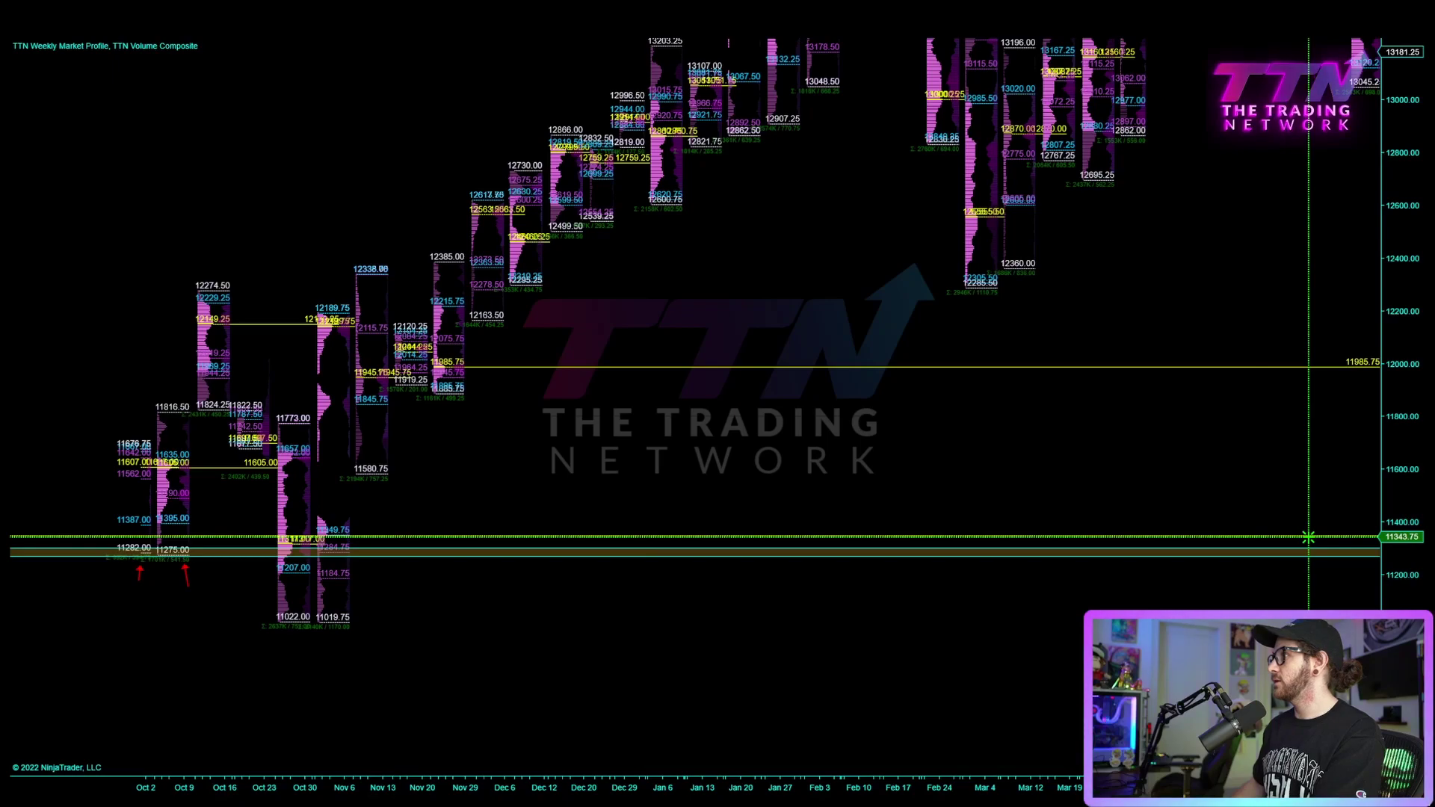
Draw a red arrow pointing at the 11207.00 level of the late-October weekly profile.
key("ctrl+F2")
left_click(227, 584)
left_click(278, 575)
Draw a red arrow beneath the 11022.00 weekly low and mark a narrow zone between the 11022.00 and 11019.75 lows.
left_click(290, 650)
left_click(298, 622)
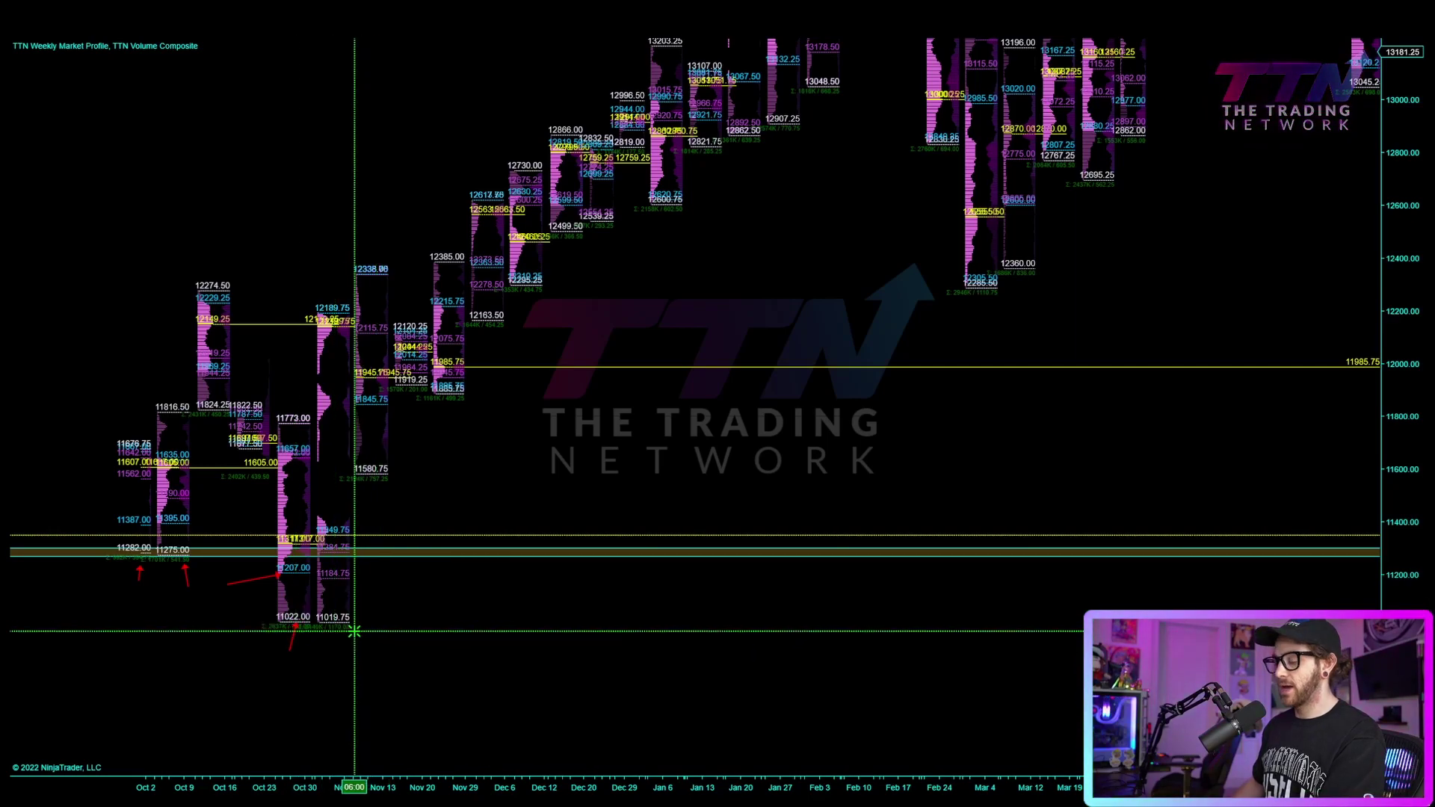
left_click(306, 622)
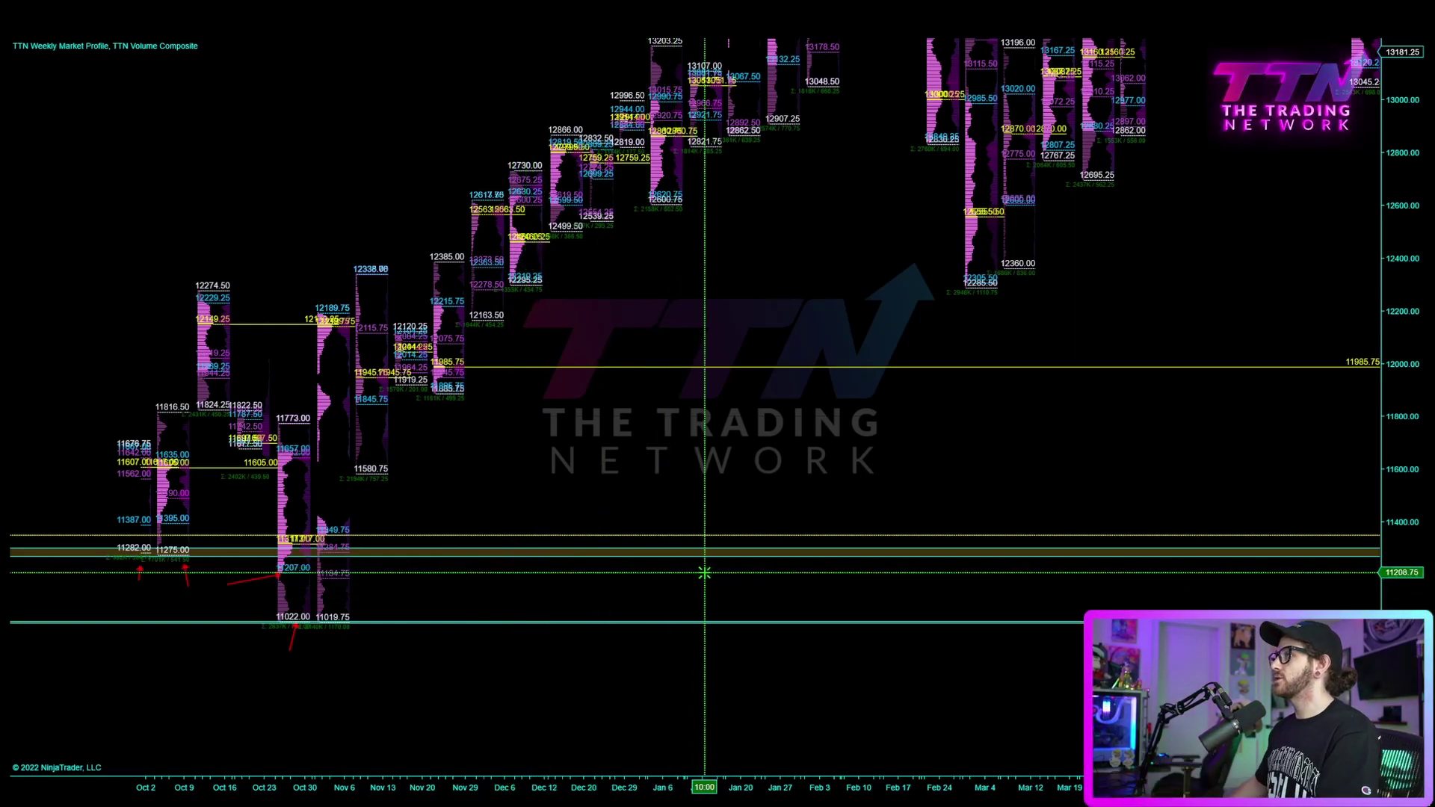
left_click_drag(1406, 129, 1411, 166)
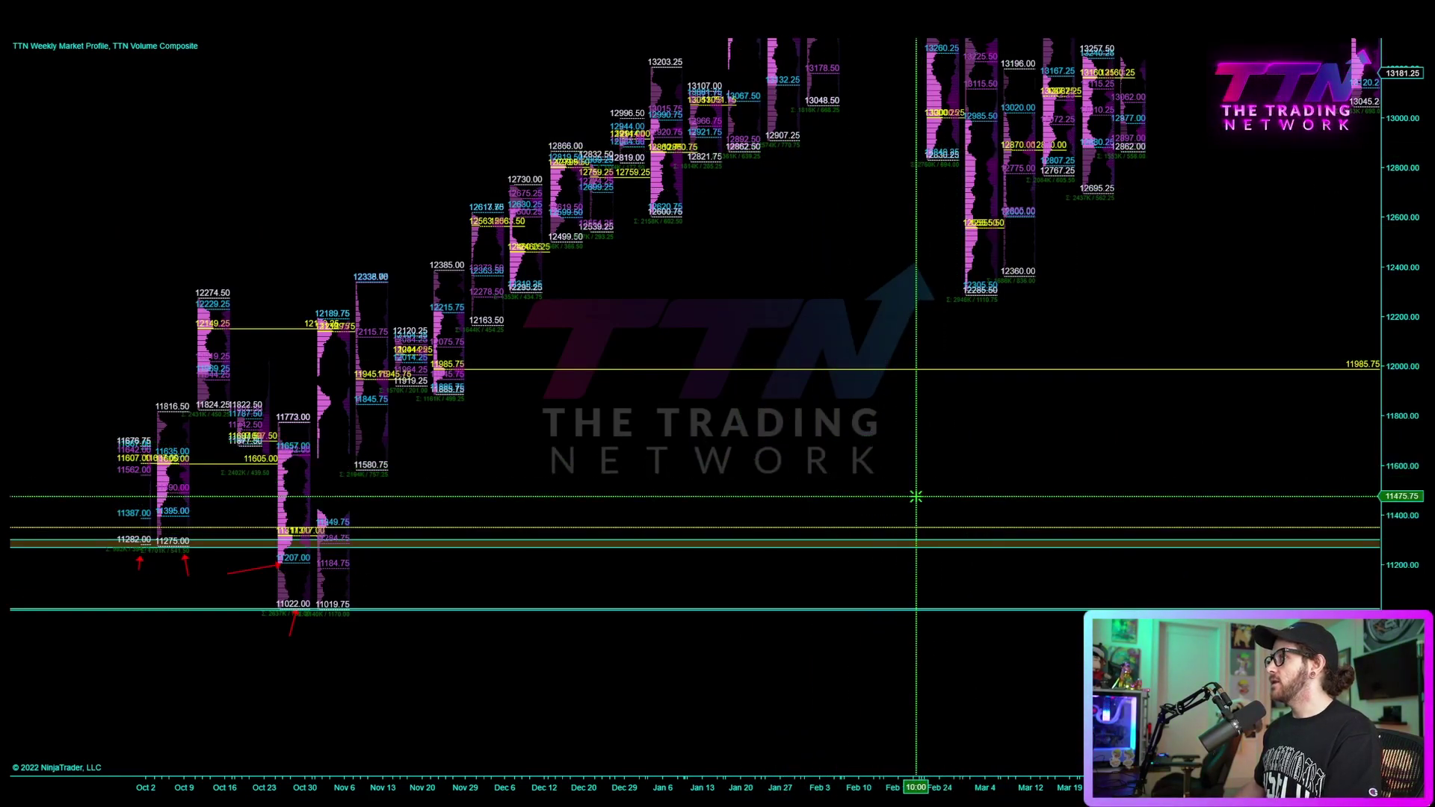